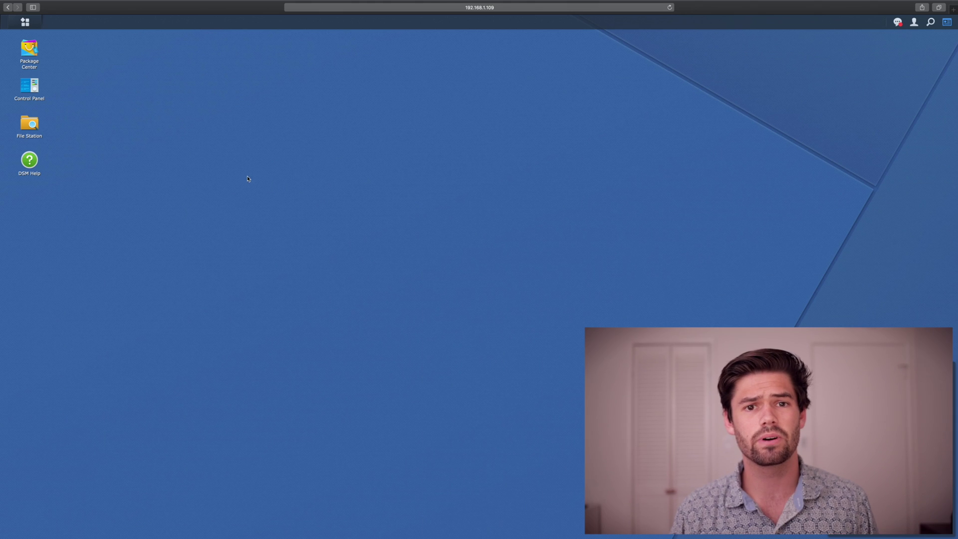
Search the Package Center for 'docker' and install the Docker package.
{"action": "left_click", "coordinate": [27, 44]}
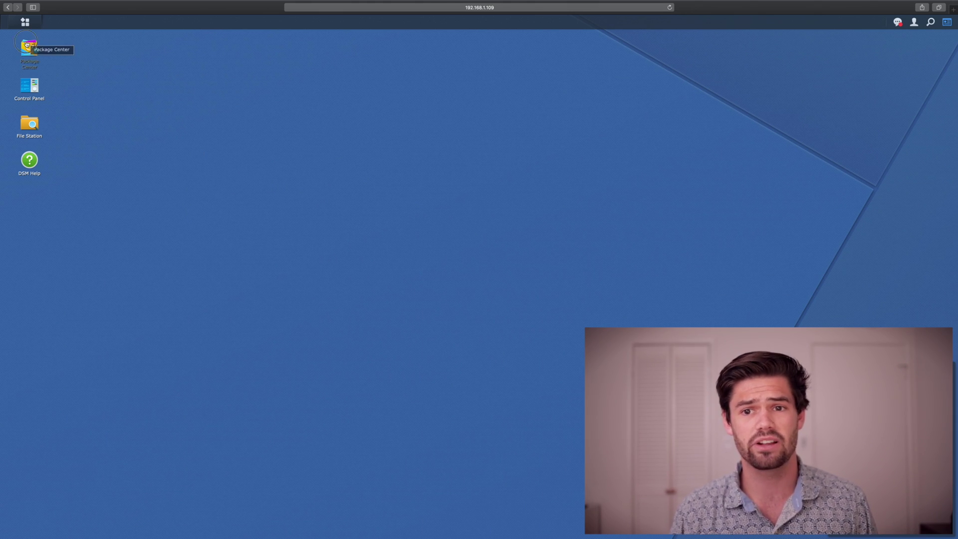
{"action": "left_click", "coordinate": [196, 152]}
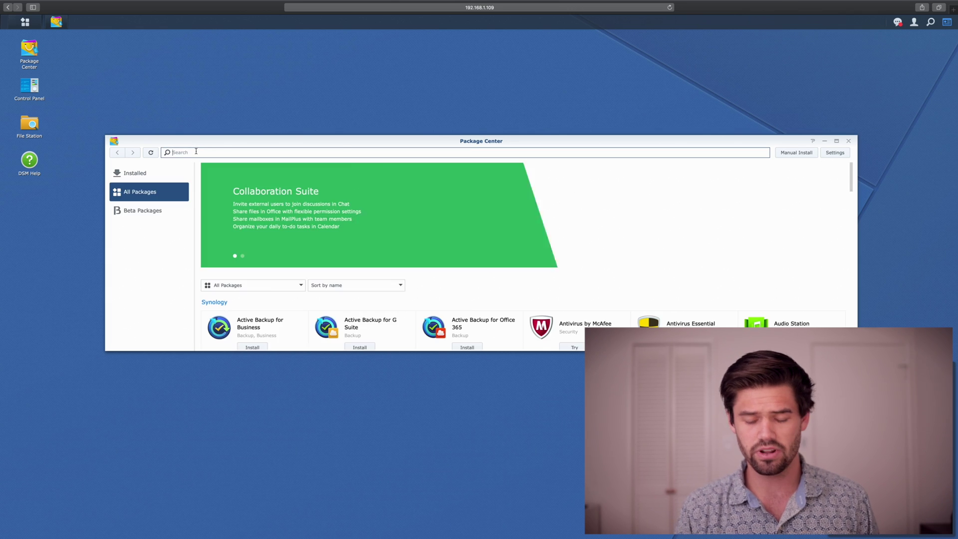
{"action": "type", "text": "docker"}
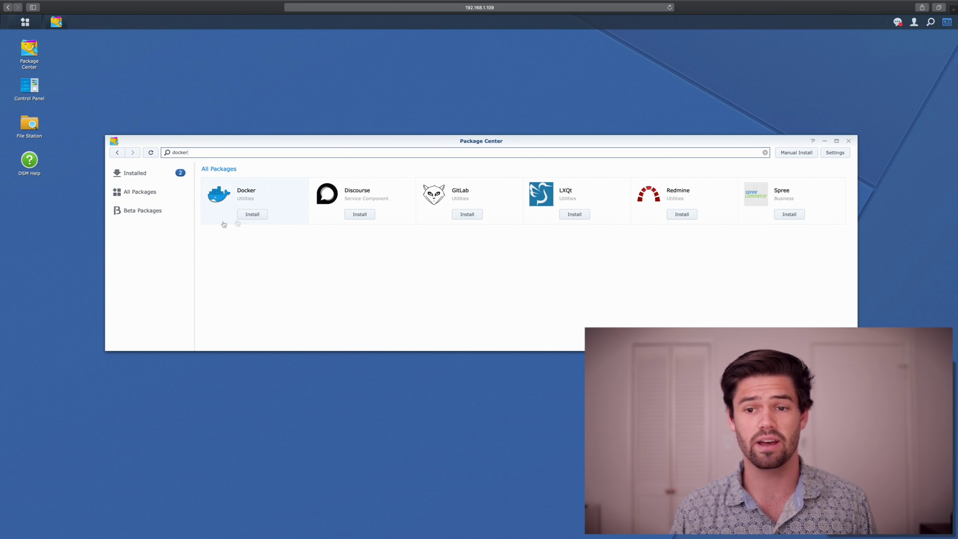
{"action": "left_click", "coordinate": [253, 219]}
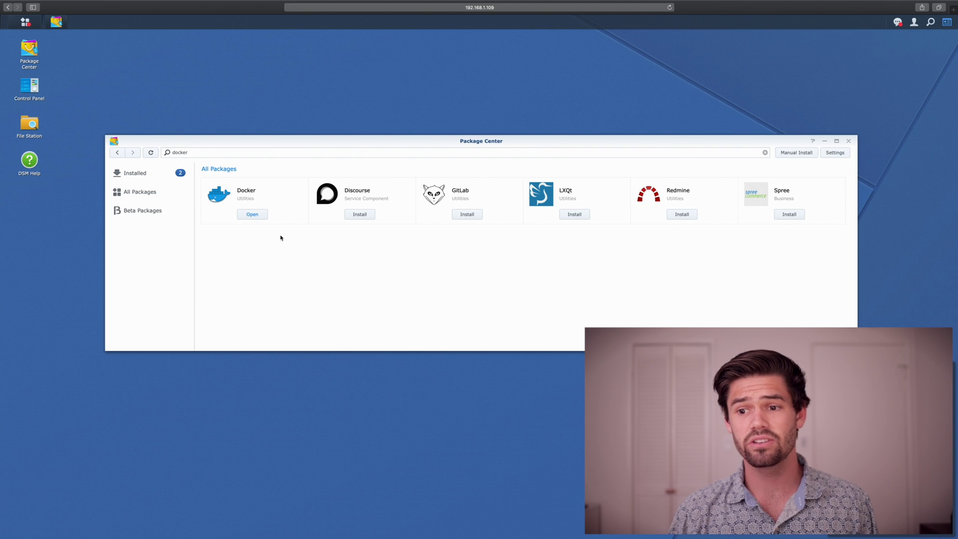
Launch Docker, dismiss its welcome message, close Package Center and start File Station.
{"action": "left_click", "coordinate": [263, 218]}
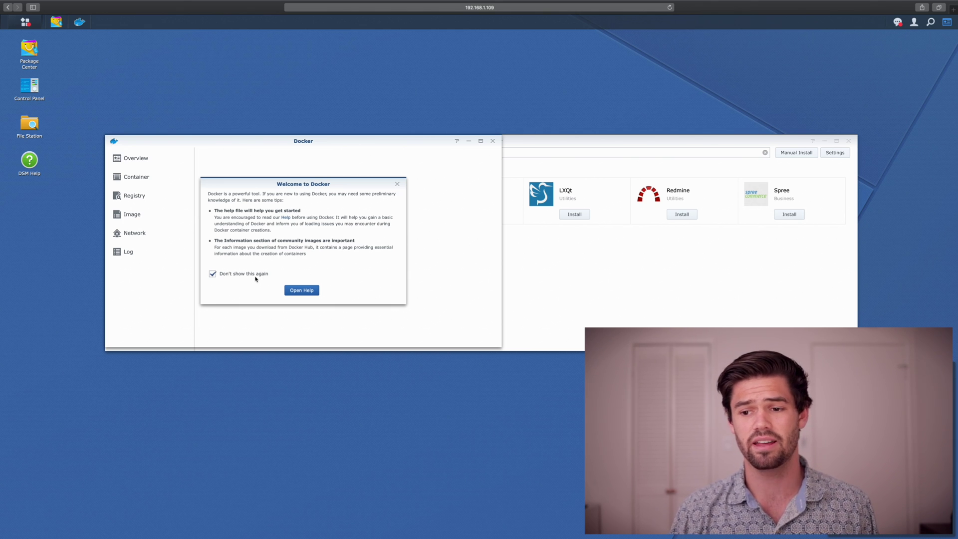
{"action": "left_click", "coordinate": [397, 184]}
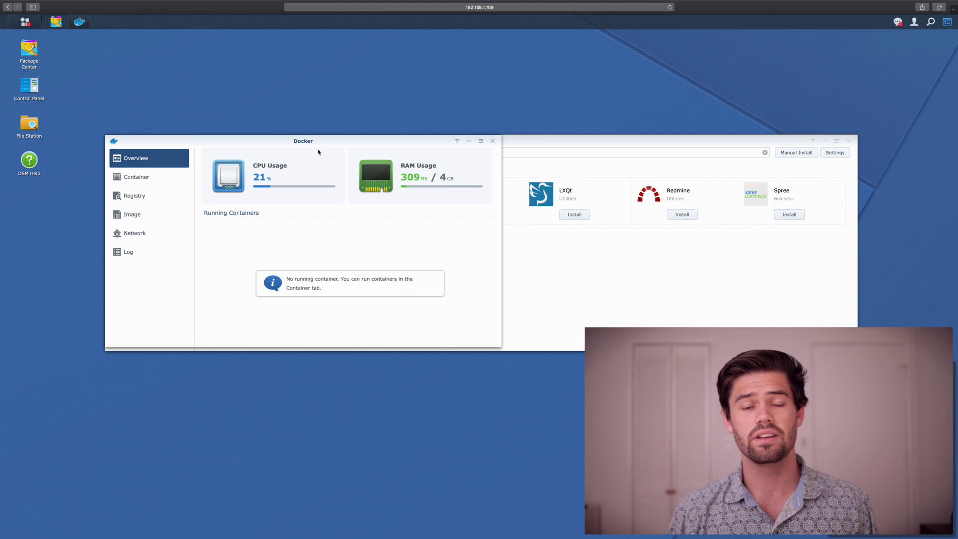
{"action": "left_click_drag", "start_coordinate": [312, 140], "coordinate": [655, 76]}
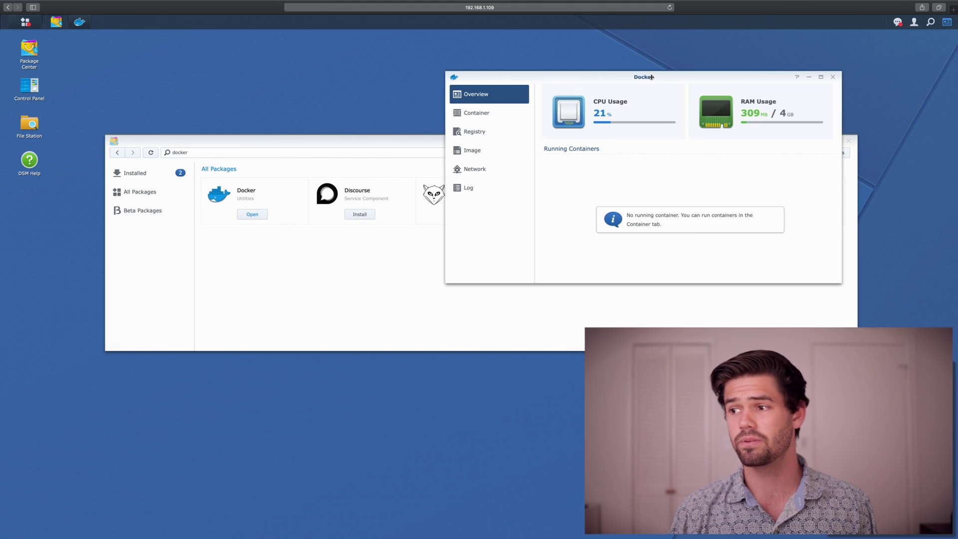
{"action": "left_click", "coordinate": [849, 141]}
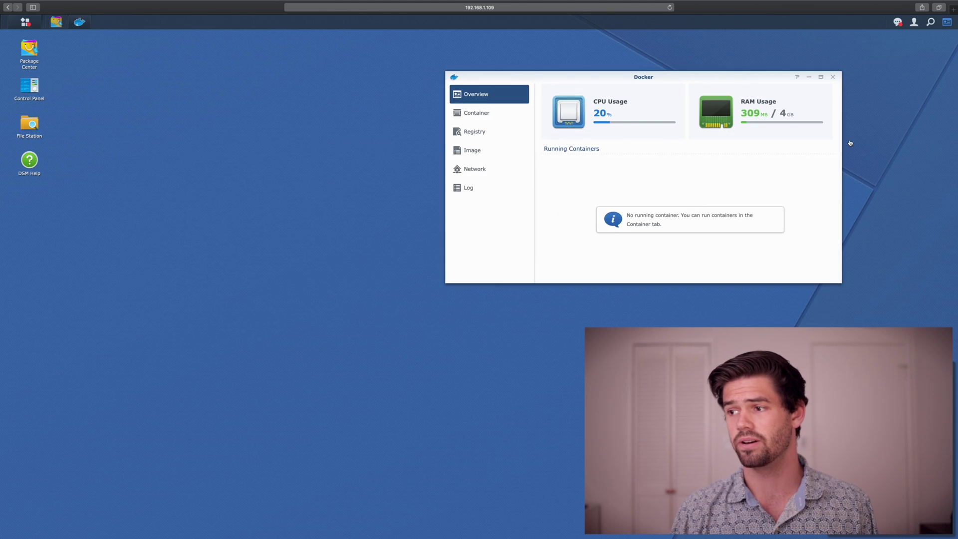
{"action": "left_click", "coordinate": [29, 125]}
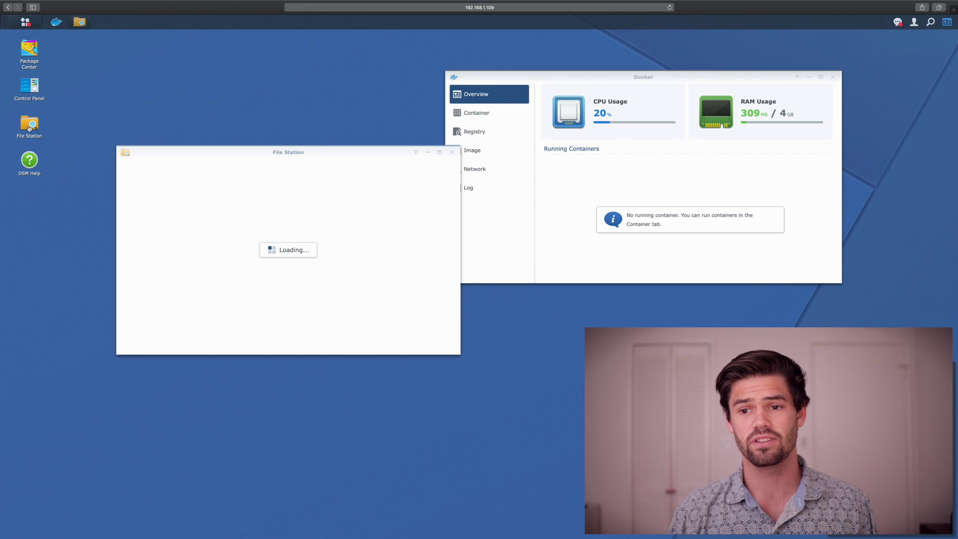
Place File Station at the upper left and show Docker's empty Container list.
{"action": "left_click_drag", "start_coordinate": [260, 148], "coordinate": [226, 73]}
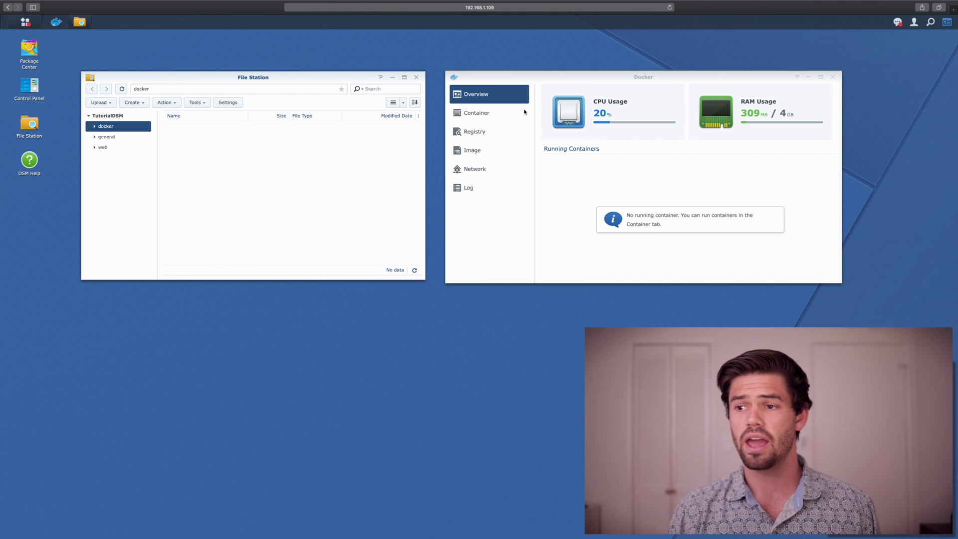
{"action": "left_click", "coordinate": [497, 113]}
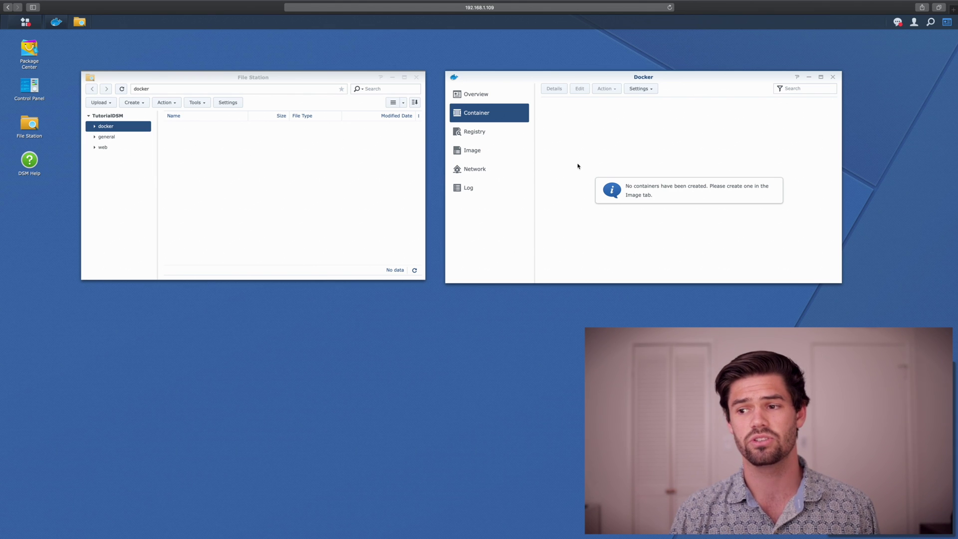
Browse Docker's Registry, Image, Network and Log pages, ending back on Registry.
{"action": "left_click", "coordinate": [480, 132]}
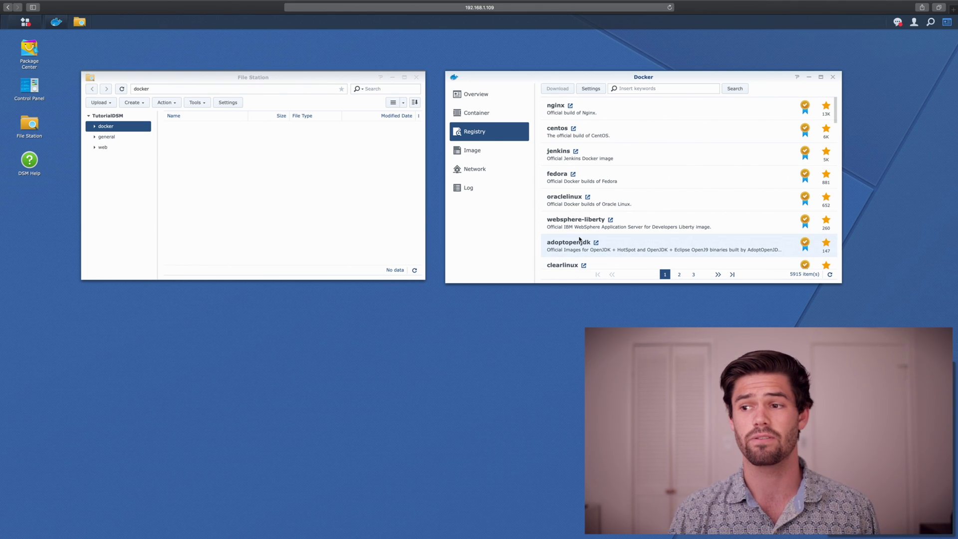
{"action": "left_click", "coordinate": [490, 152]}
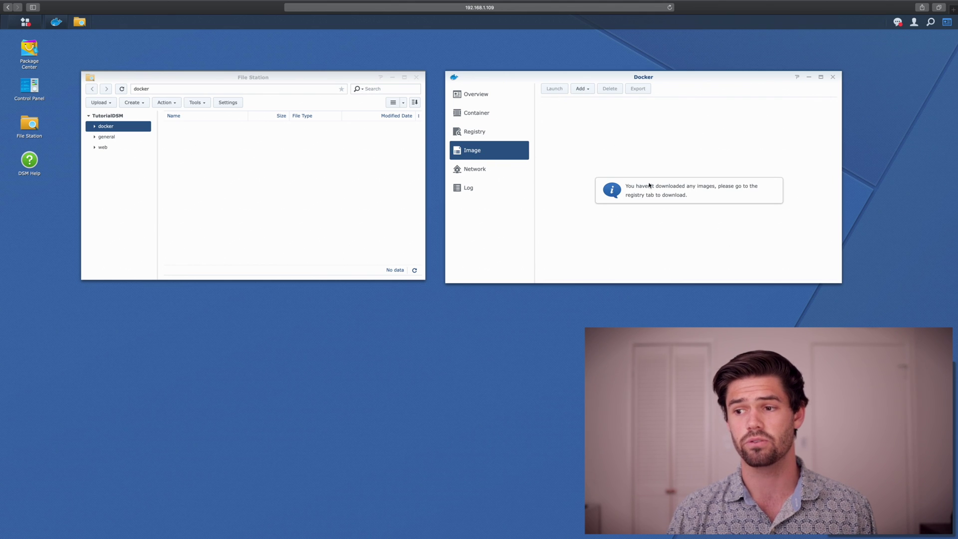
{"action": "left_click", "coordinate": [516, 172]}
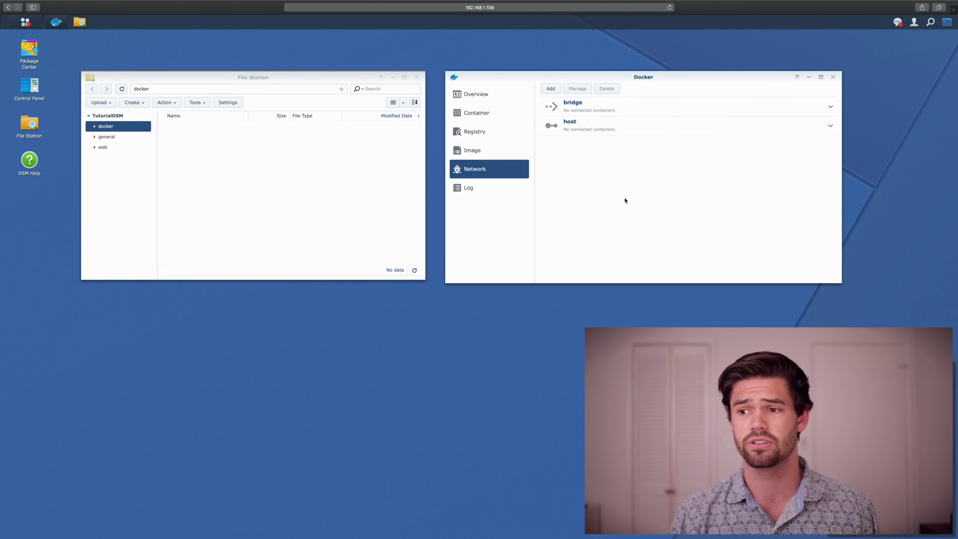
{"action": "left_click", "coordinate": [489, 188]}
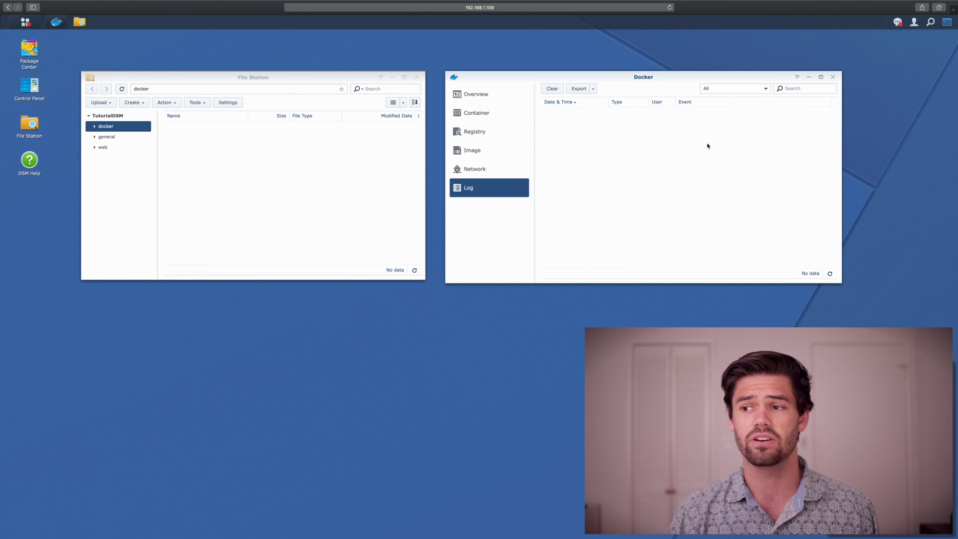
{"action": "left_click", "coordinate": [491, 135]}
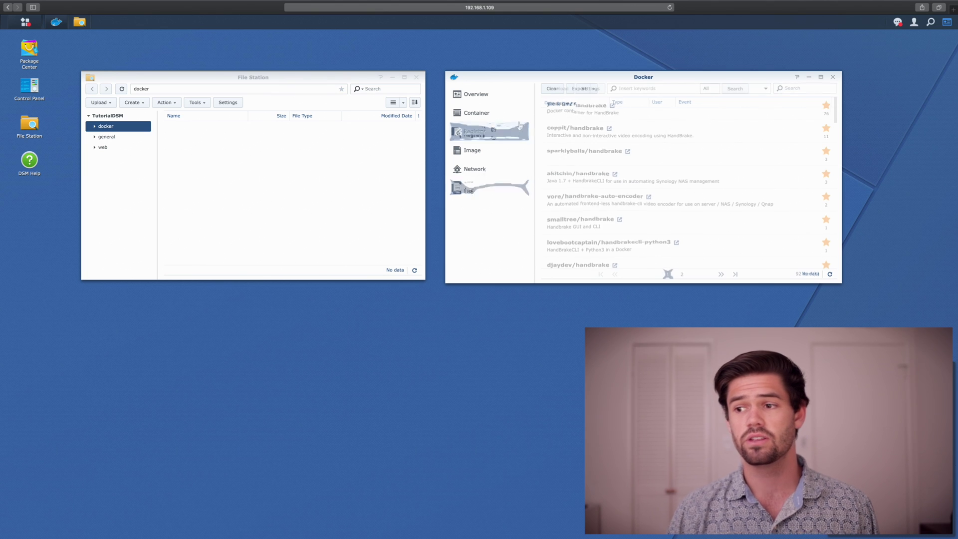
Search the registry for 'handbrake', select jlesage/handbrake and start its download.
{"action": "left_click", "coordinate": [663, 88]}
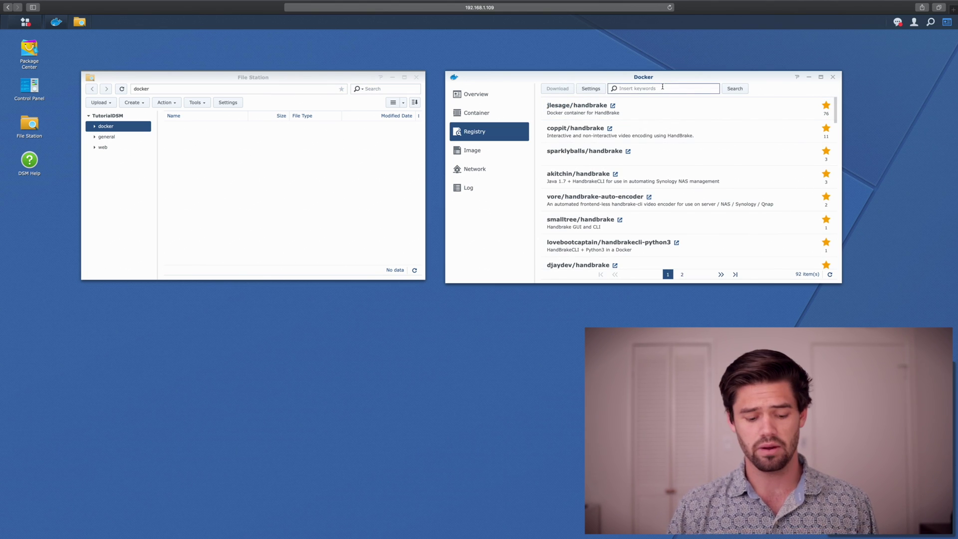
{"action": "type", "text": "hand"}
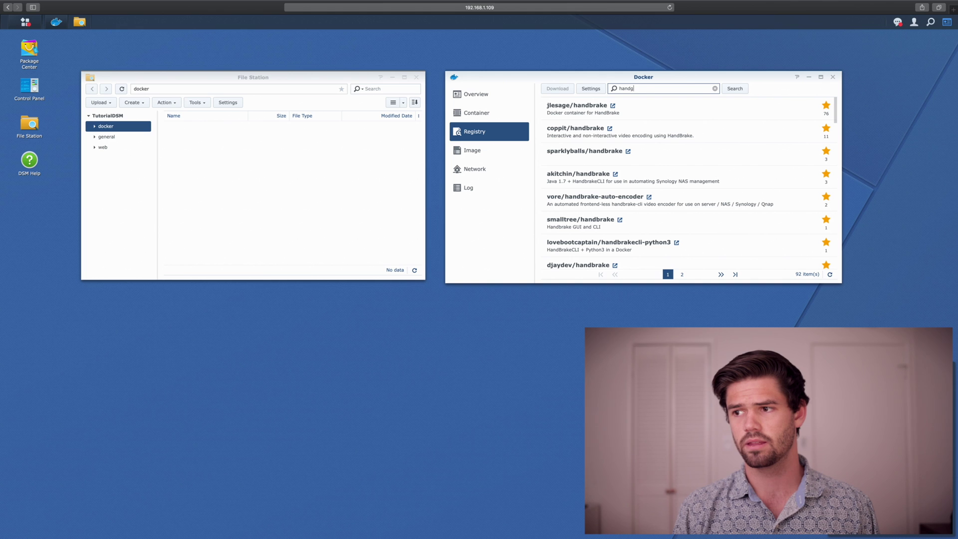
{"action": "type", "text": "brake"}
{"action": "key", "text": "Return"}
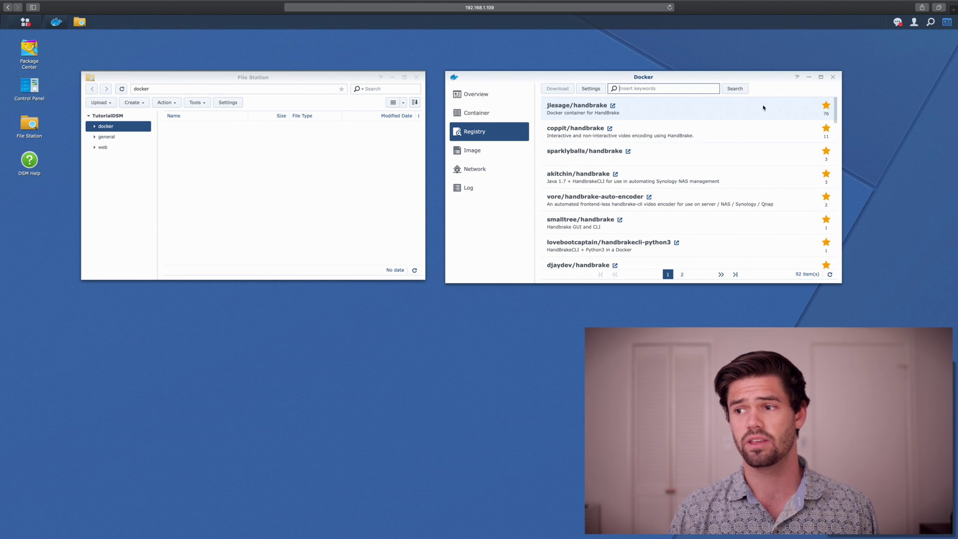
{"action": "left_click", "coordinate": [627, 107]}
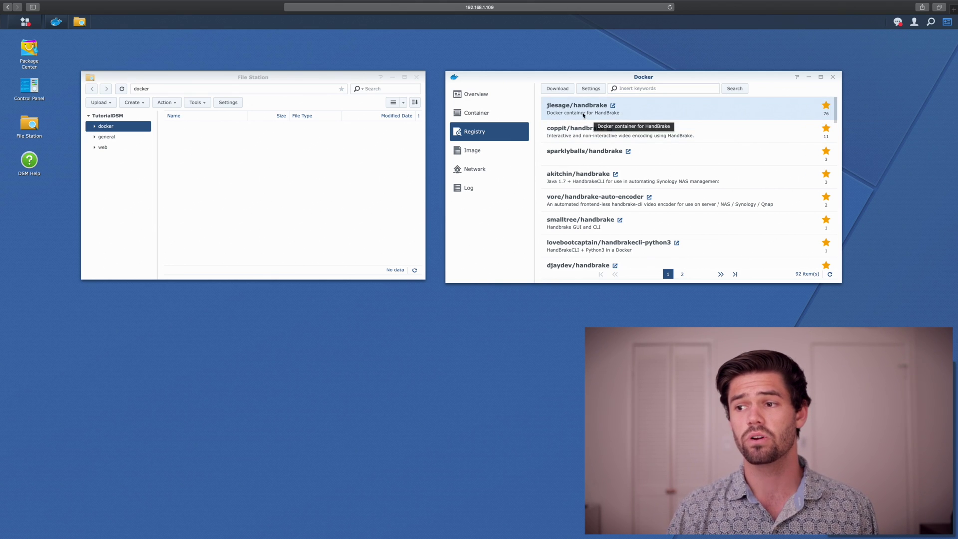
{"action": "left_click", "coordinate": [553, 90]}
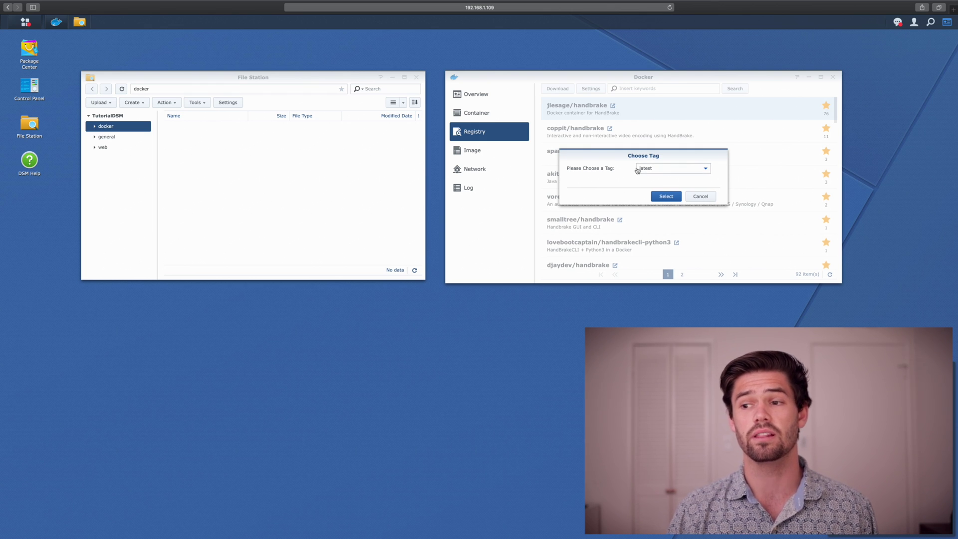
{"action": "left_click", "coordinate": [638, 170]}
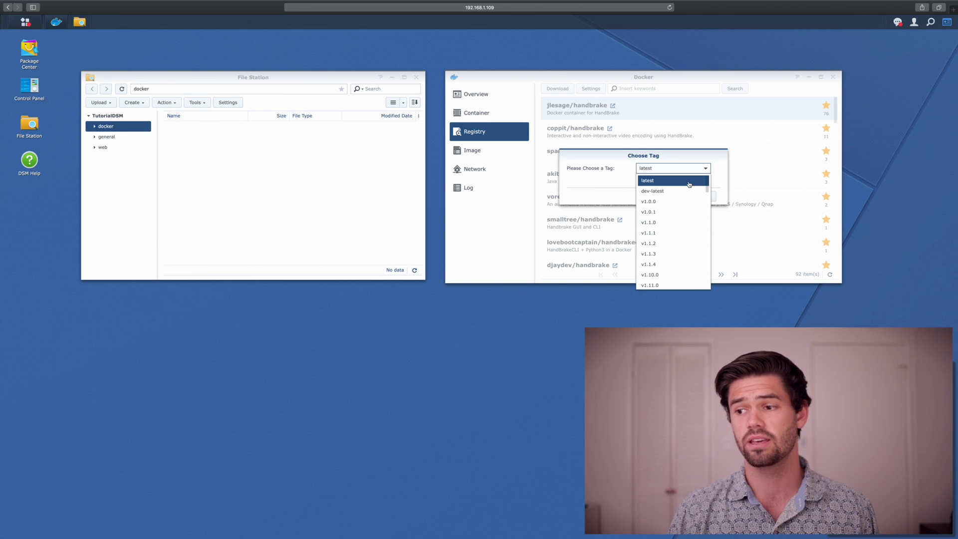
Download jlesage/handbrake with the latest tag, then open its Docker Hub page from the Image list.
{"action": "scroll", "coordinate": [693, 244], "scroll_direction": "down", "scroll_amount": 5}
{"action": "scroll", "coordinate": [693, 251], "scroll_direction": "up", "scroll_amount": 5}
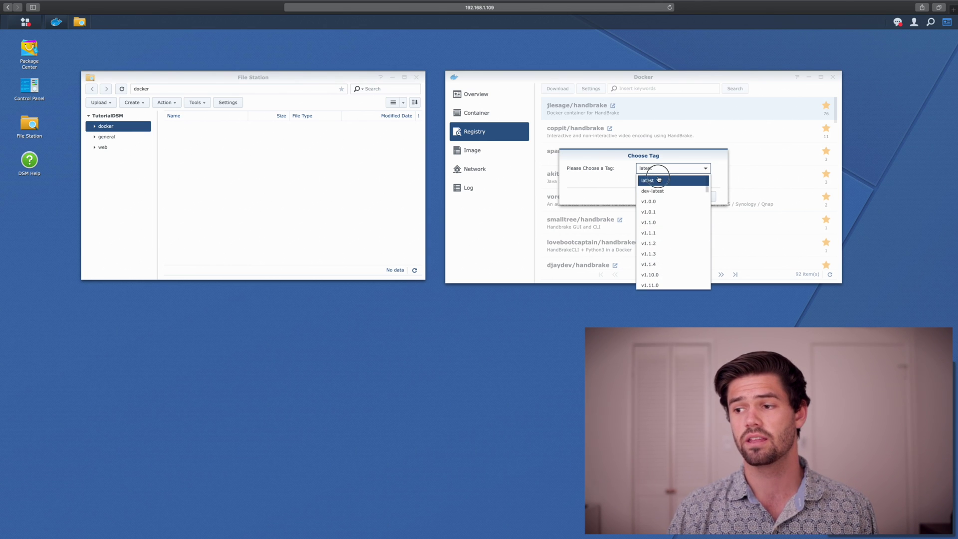
{"action": "left_click", "coordinate": [660, 181]}
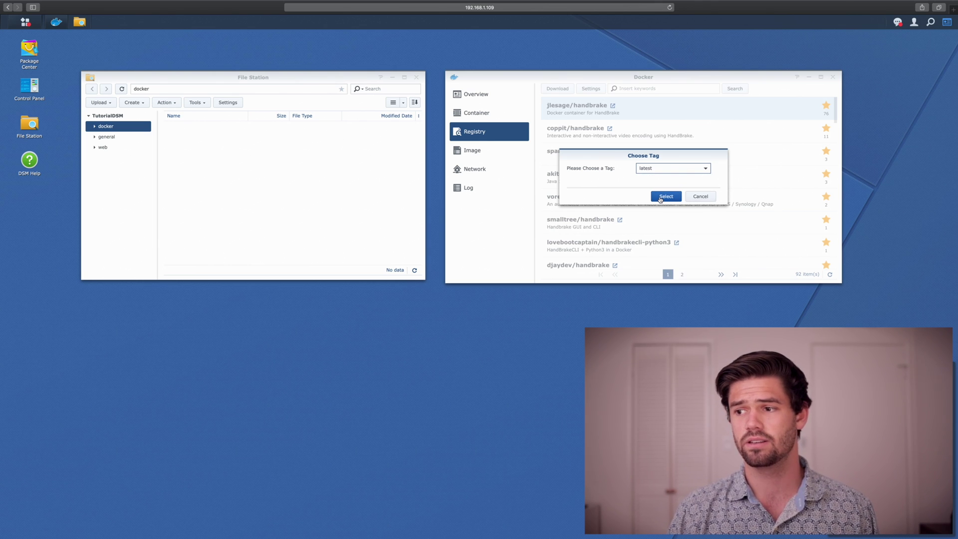
{"action": "left_click", "coordinate": [660, 197]}
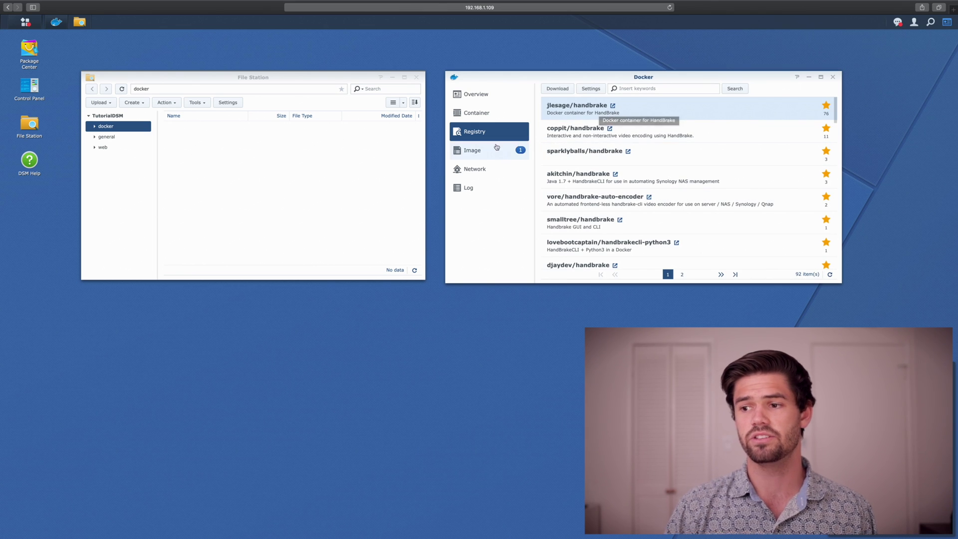
{"action": "left_click", "coordinate": [516, 153]}
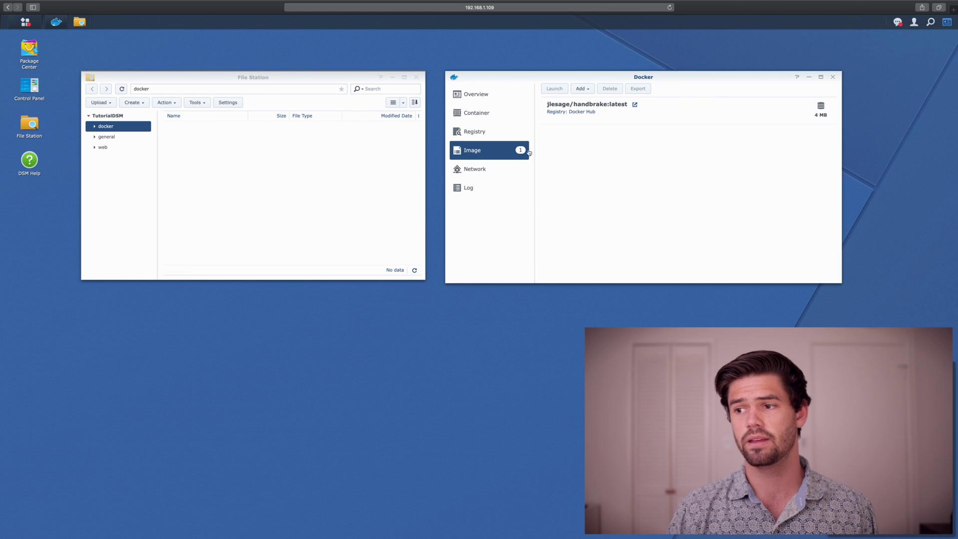
{"action": "left_click", "coordinate": [829, 120]}
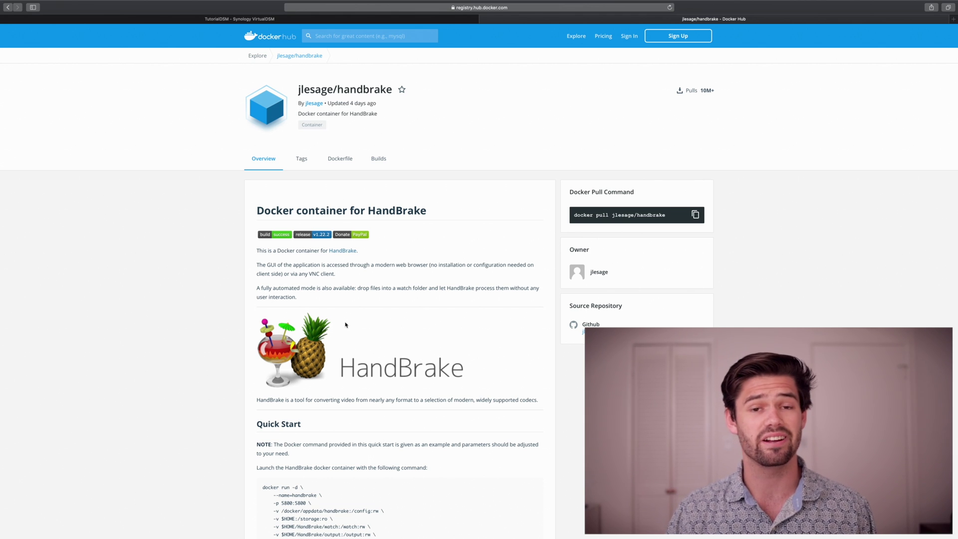
Review the quick-start command's output folder mapping and the watch folder description on Docker Hub.
{"action": "scroll", "coordinate": [345, 325], "scroll_direction": "down", "scroll_amount": 5}
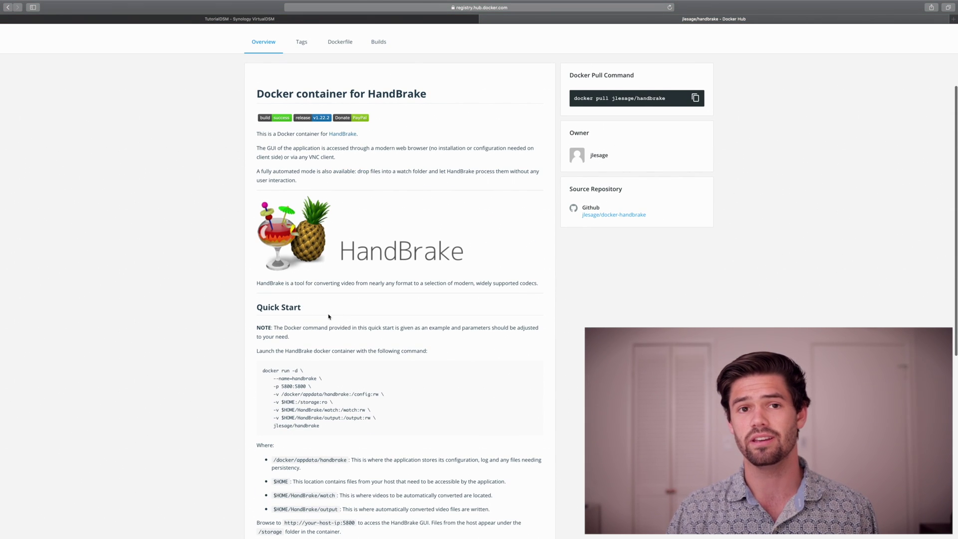
{"action": "scroll", "coordinate": [329, 316], "scroll_direction": "down", "scroll_amount": 1}
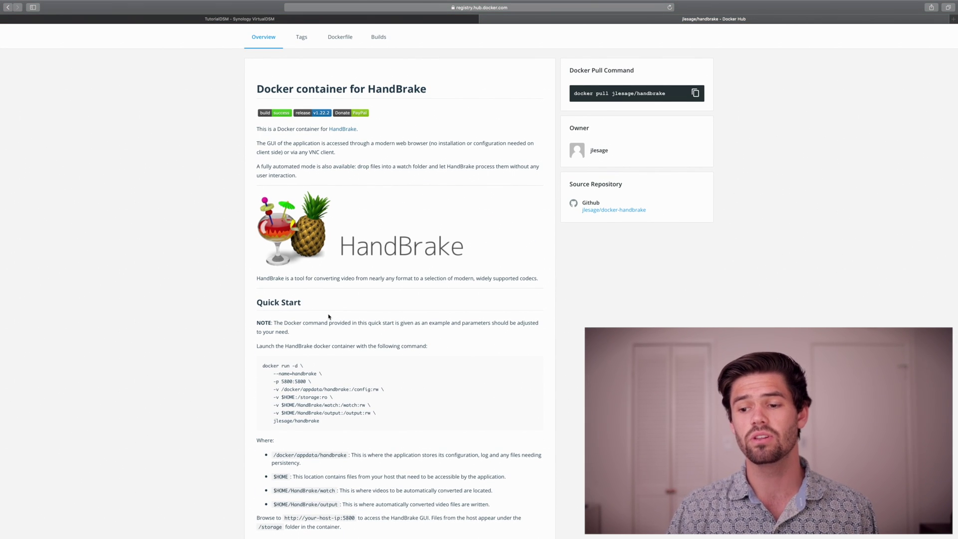
{"action": "scroll", "coordinate": [329, 317], "scroll_direction": "down", "scroll_amount": 2}
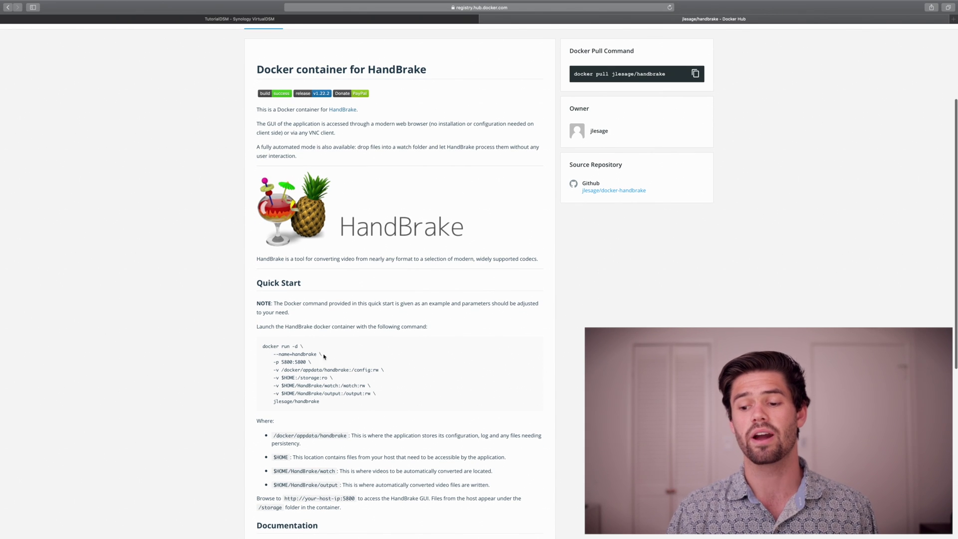
{"action": "scroll", "coordinate": [371, 411], "scroll_direction": "up", "scroll_amount": 3}
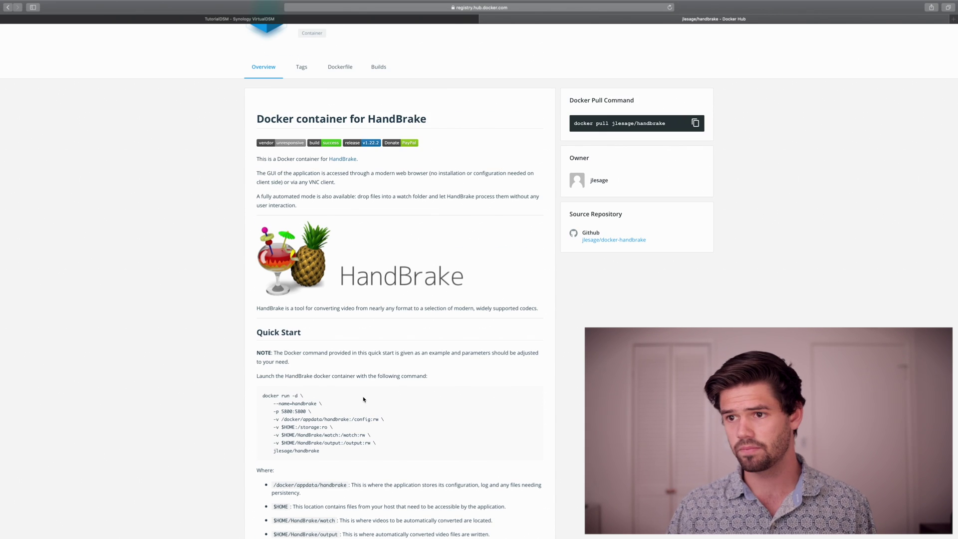
{"action": "scroll", "coordinate": [370, 429], "scroll_direction": "down", "scroll_amount": 3}
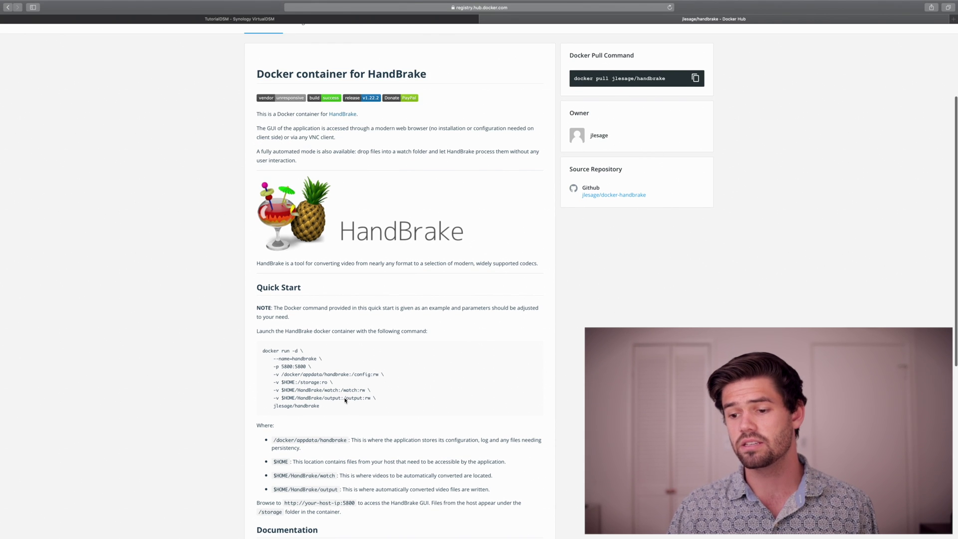
{"action": "left_click_drag", "start_coordinate": [344, 397], "coordinate": [364, 398]}
{"action": "left_click", "coordinate": [344, 387]}
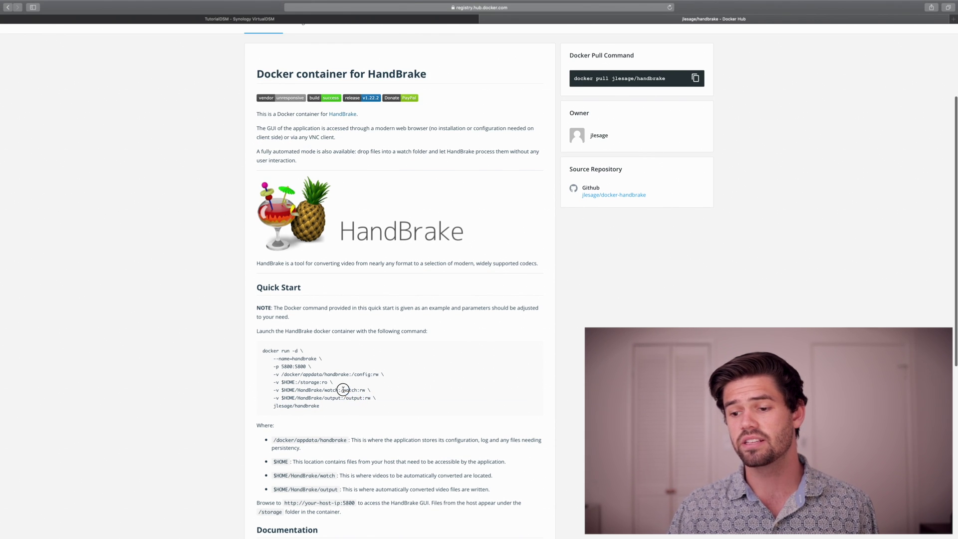
{"action": "scroll", "coordinate": [358, 413], "scroll_direction": "down", "scroll_amount": 1}
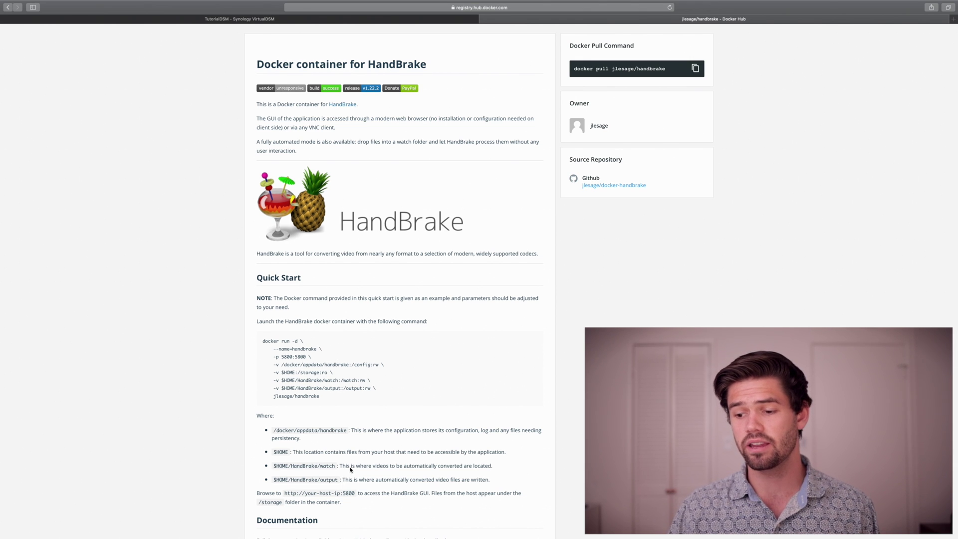
{"action": "left_click_drag", "start_coordinate": [340, 466], "coordinate": [499, 465]}
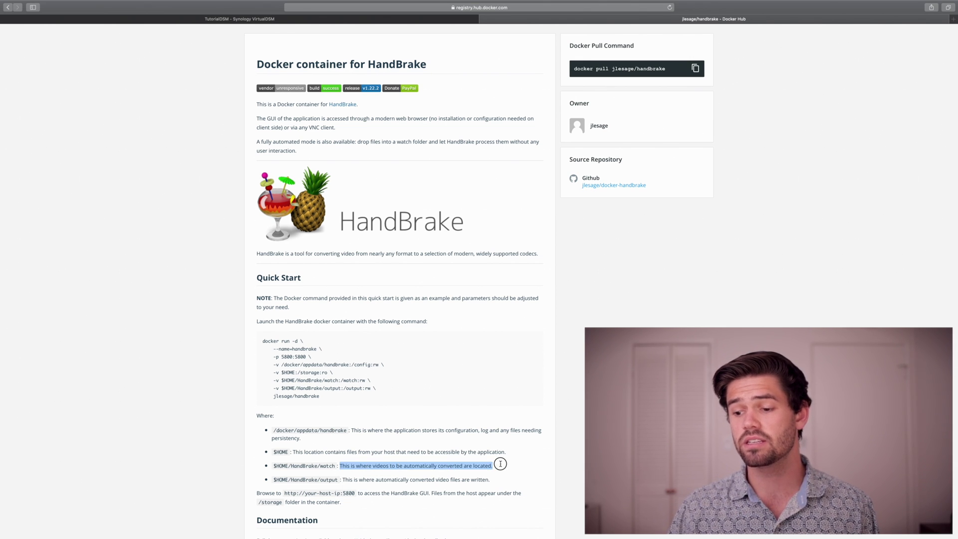
{"action": "left_click", "coordinate": [497, 465]}
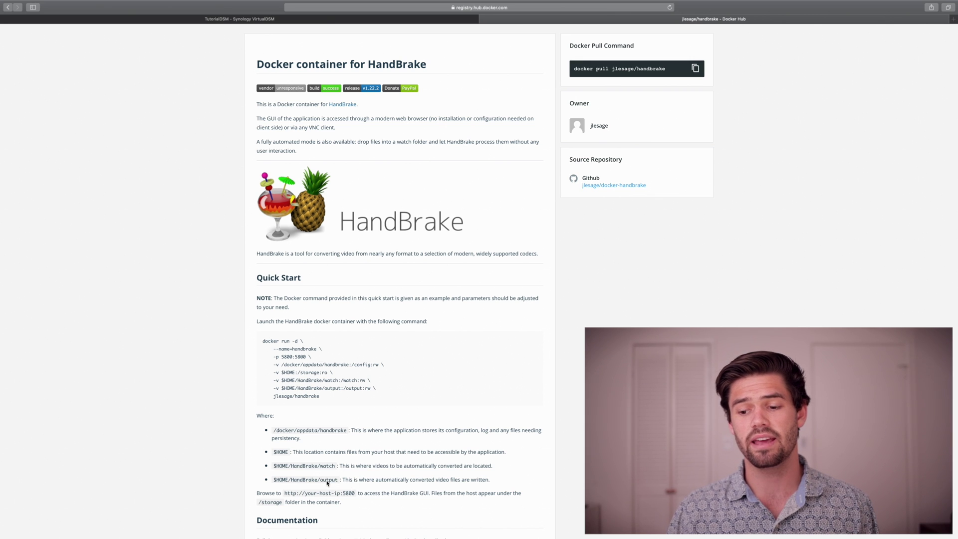
Check the port 5800 web address and full docker run command, then return to the DSM tab.
{"action": "scroll", "coordinate": [300, 480], "scroll_direction": "down", "scroll_amount": 1}
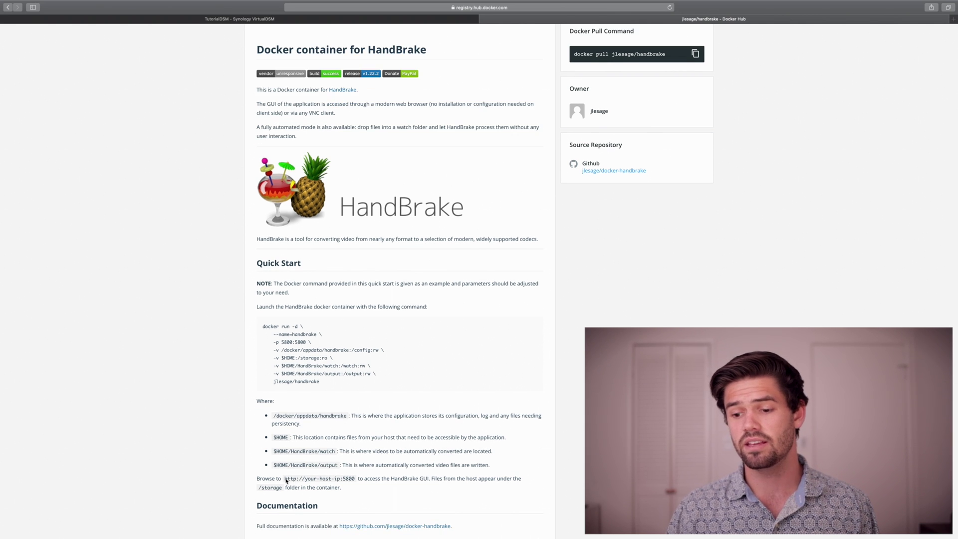
{"action": "left_click", "coordinate": [289, 478]}
{"action": "left_click_drag", "start_coordinate": [288, 479], "coordinate": [354, 479]}
{"action": "left_click", "coordinate": [356, 487]}
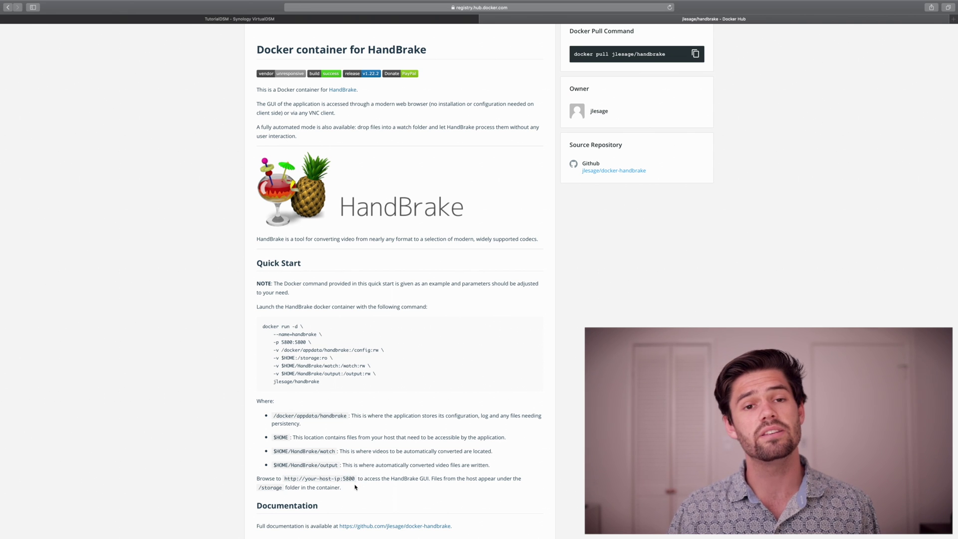
{"action": "scroll", "coordinate": [356, 487], "scroll_direction": "down", "scroll_amount": 1}
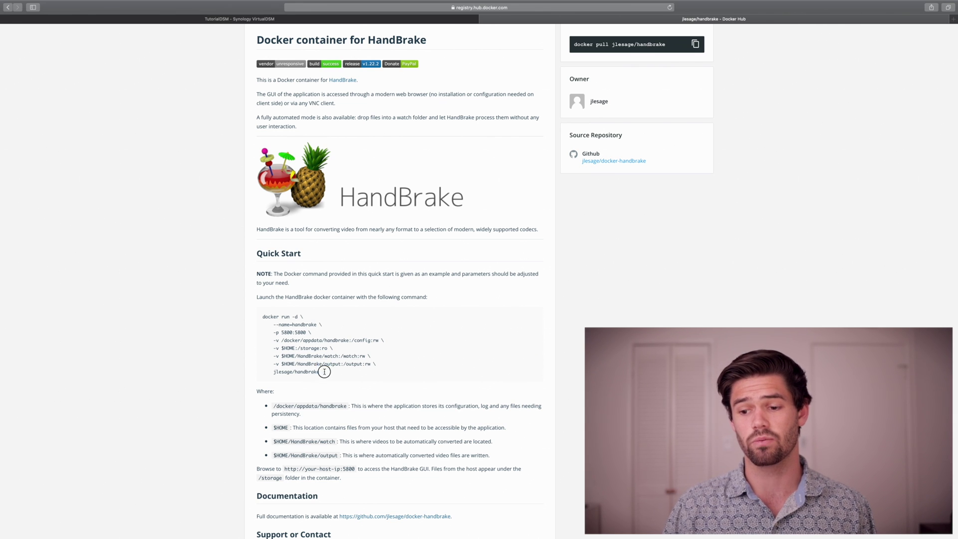
{"action": "left_click_drag", "start_coordinate": [330, 371], "coordinate": [272, 317]}
{"action": "left_click", "coordinate": [304, 349]}
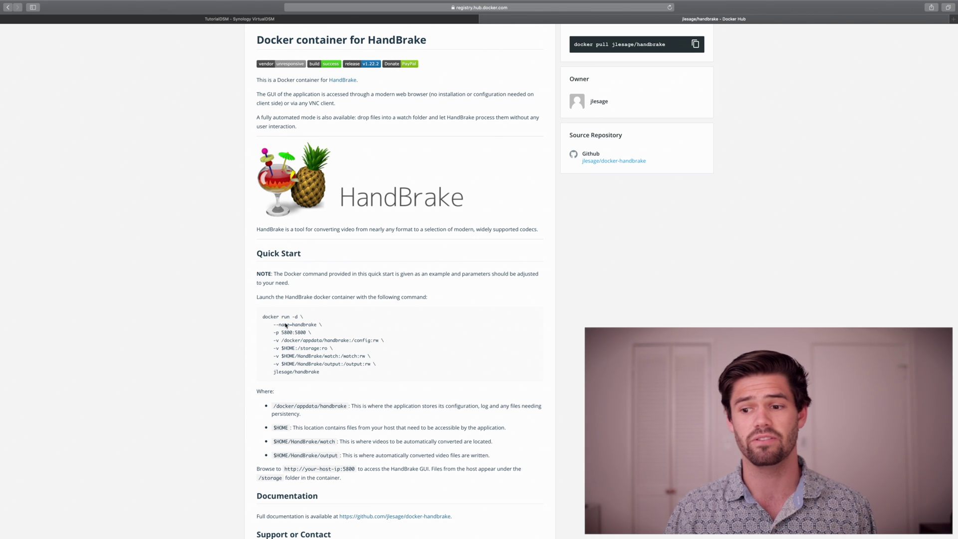
{"action": "scroll", "coordinate": [359, 367], "scroll_direction": "down", "scroll_amount": 2}
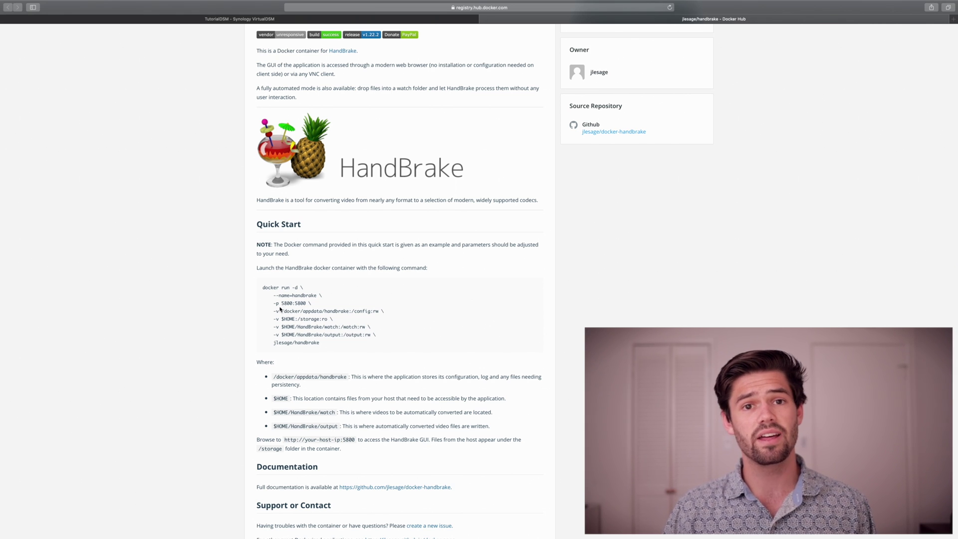
{"action": "left_click", "coordinate": [231, 20]}
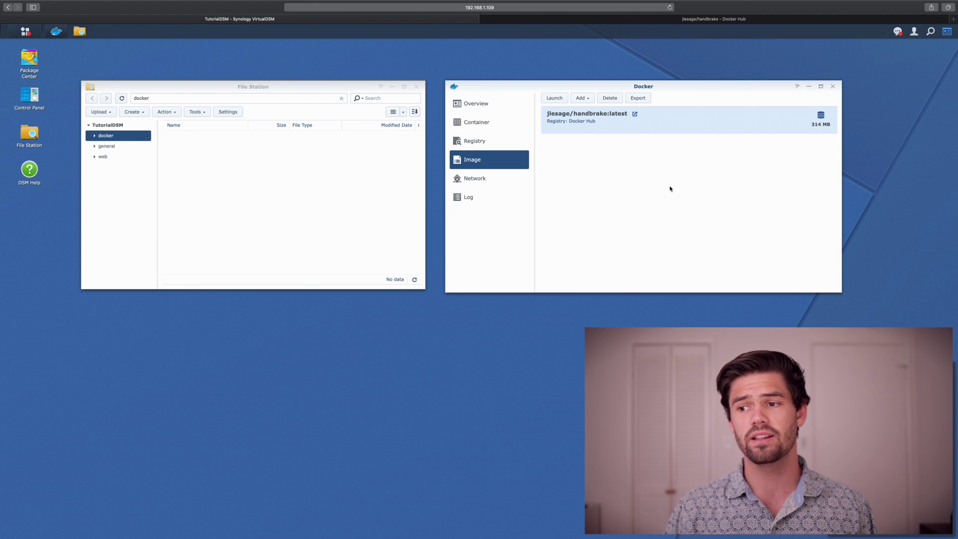
Create a handbrake folder inside the docker share in File Station.
{"action": "left_click", "coordinate": [333, 241]}
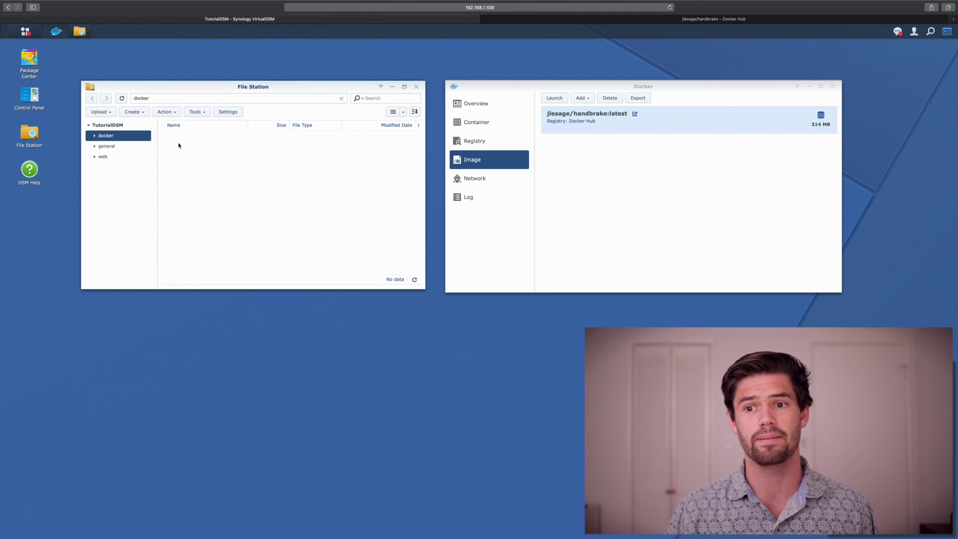
{"action": "left_click", "coordinate": [141, 113]}
{"action": "left_click", "coordinate": [149, 122]}
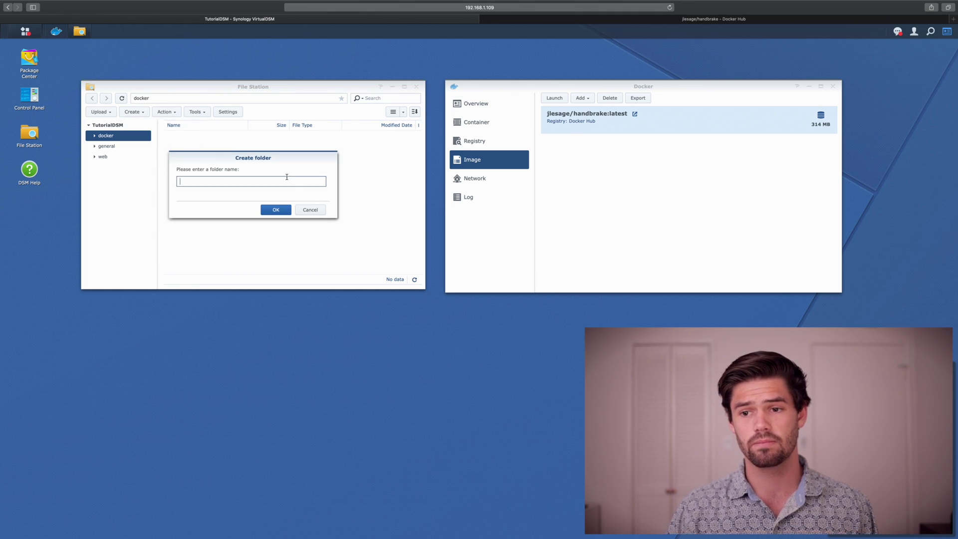
{"action": "type", "text": "handbrake"}
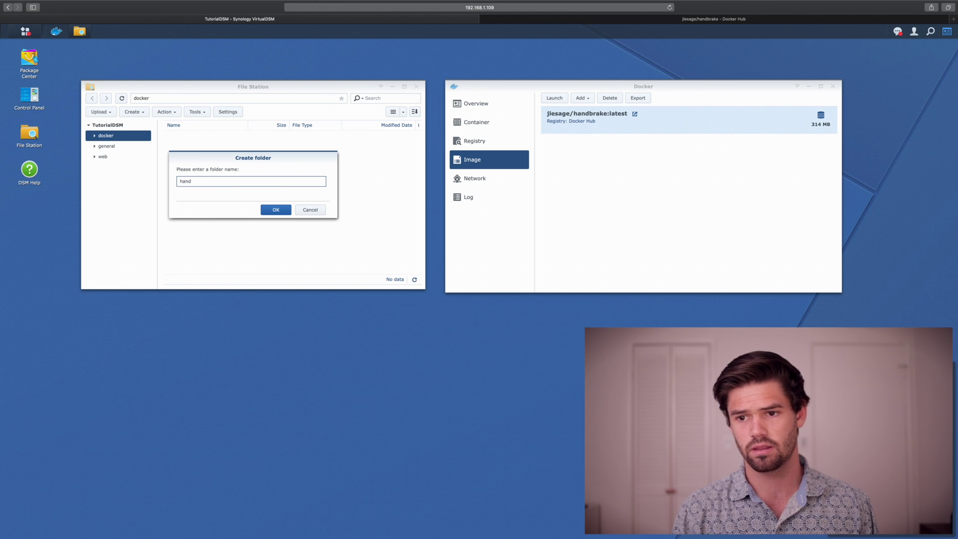
{"action": "key", "text": "Return"}
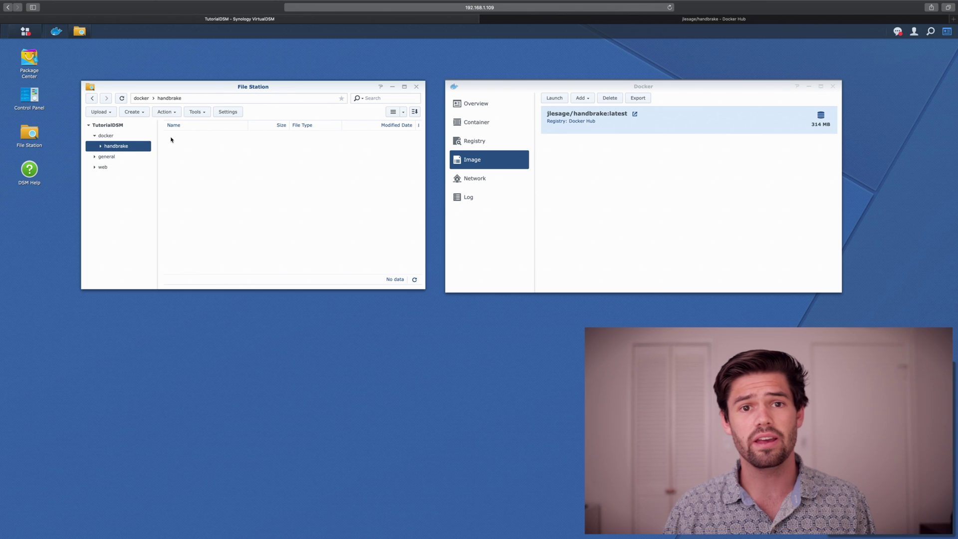
Inside handbrake, create the watch and output subfolders.
{"action": "left_click", "coordinate": [134, 112]}
{"action": "left_click", "coordinate": [150, 122]}
{"action": "type", "text": "watch"}
{"action": "key", "text": "Return"}
{"action": "left_click", "coordinate": [134, 112]}
{"action": "left_click", "coordinate": [150, 122]}
{"action": "type", "text": "output"}
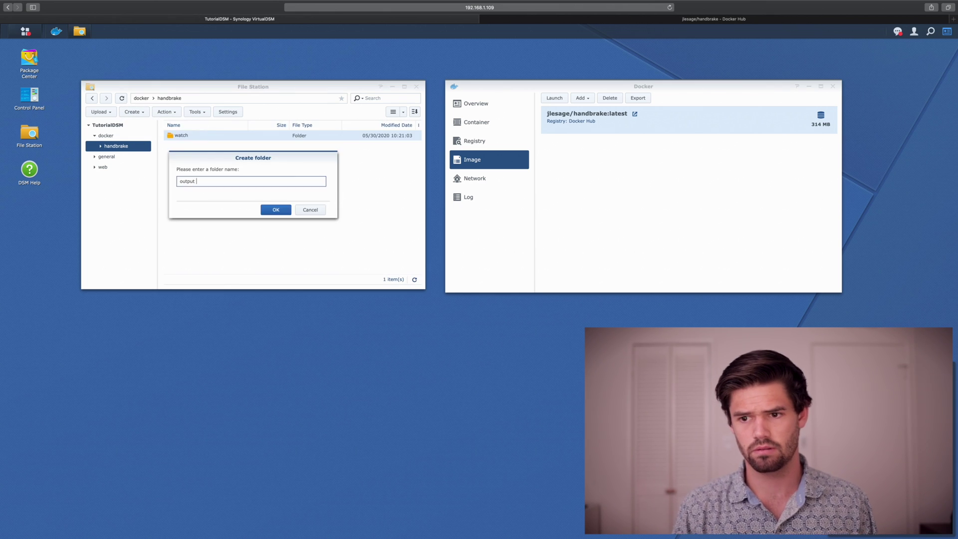
{"action": "key", "text": "Return"}
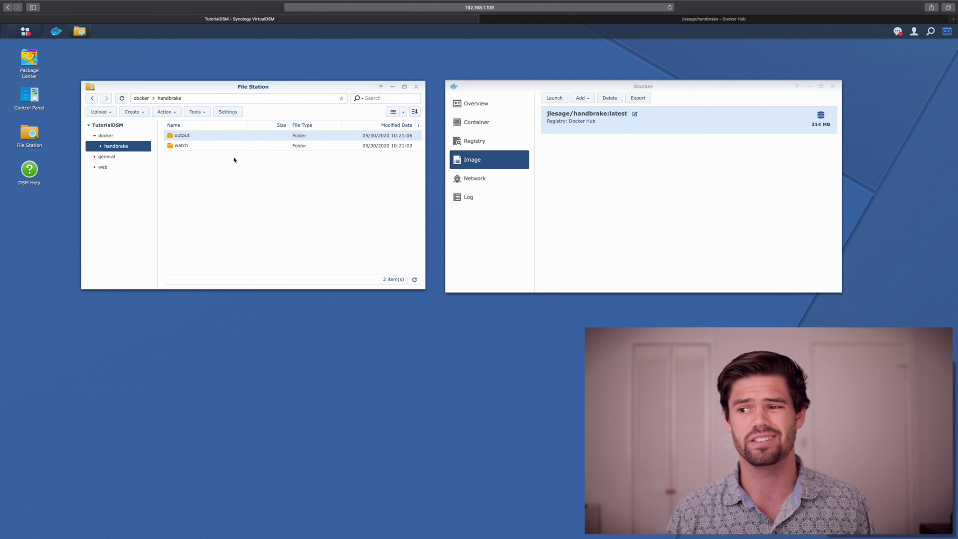
{"action": "left_click", "coordinate": [610, 195]}
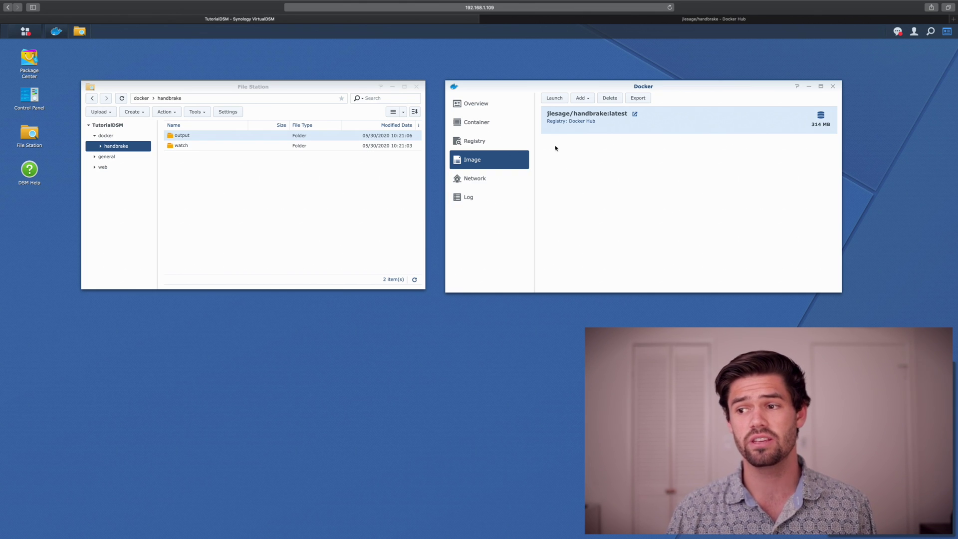
Launch a container from jlesage/handbrake named handbrake, with resource limits enabled and Low CPU priority.
{"action": "left_click", "coordinate": [561, 99]}
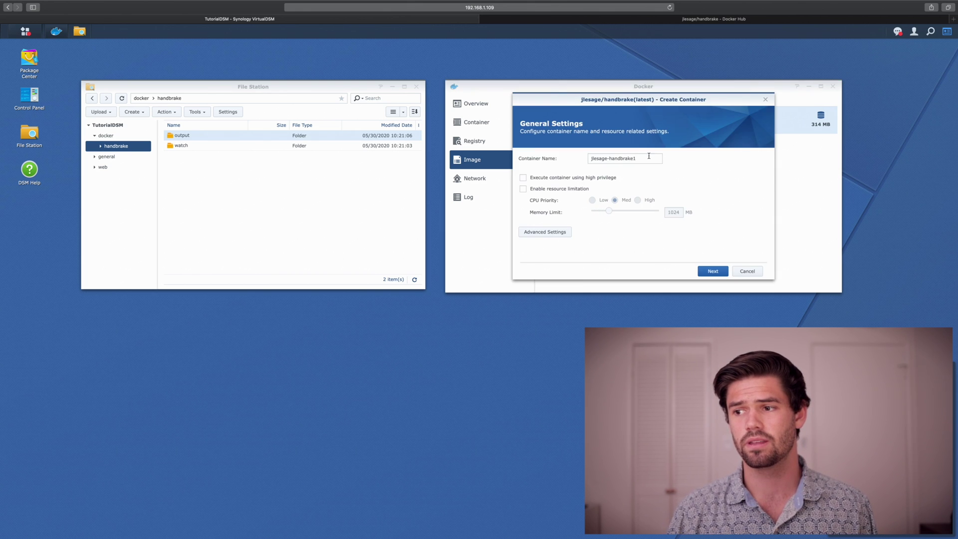
{"action": "type", "text": "handbrake"}
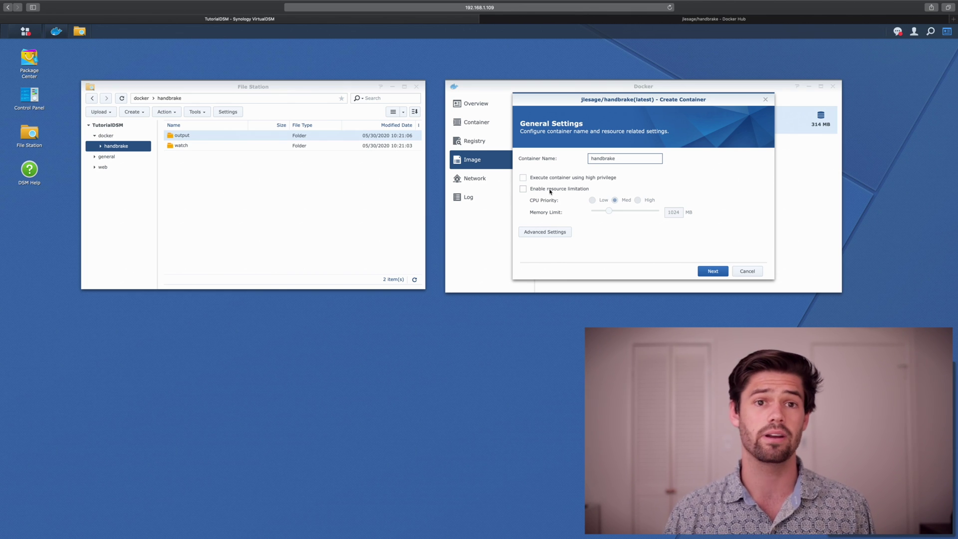
{"action": "left_click", "coordinate": [551, 190]}
{"action": "left_click", "coordinate": [593, 200]}
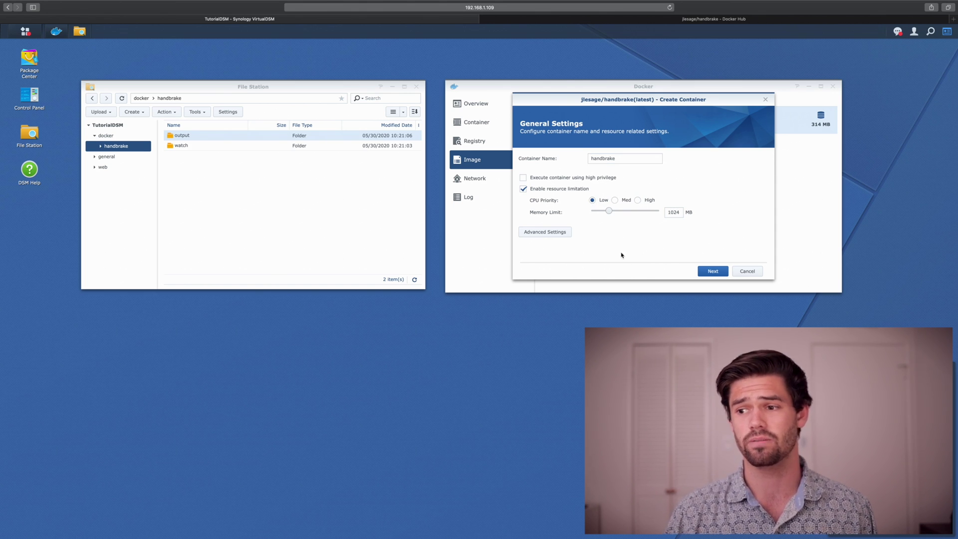
{"action": "left_click", "coordinate": [551, 233]}
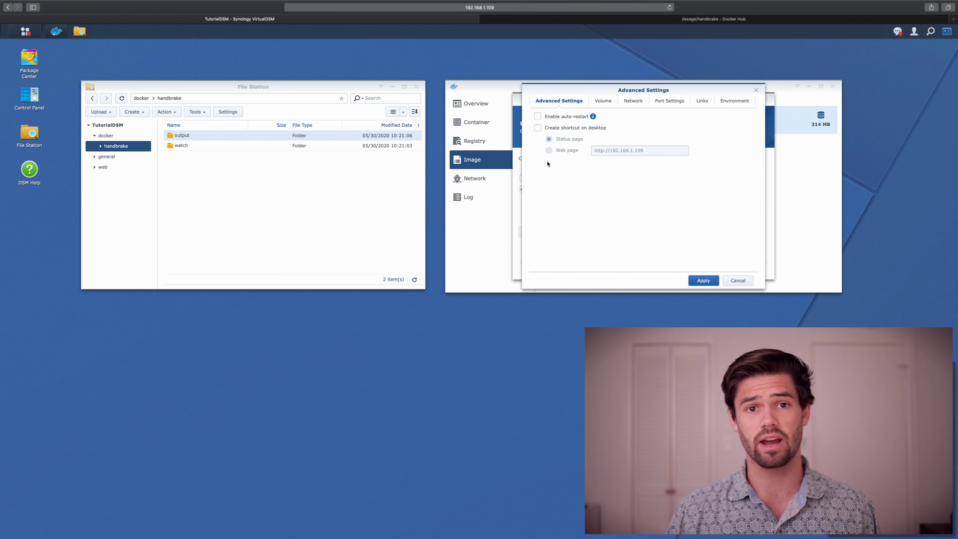
{"action": "left_click", "coordinate": [537, 116]}
{"action": "left_click", "coordinate": [538, 128]}
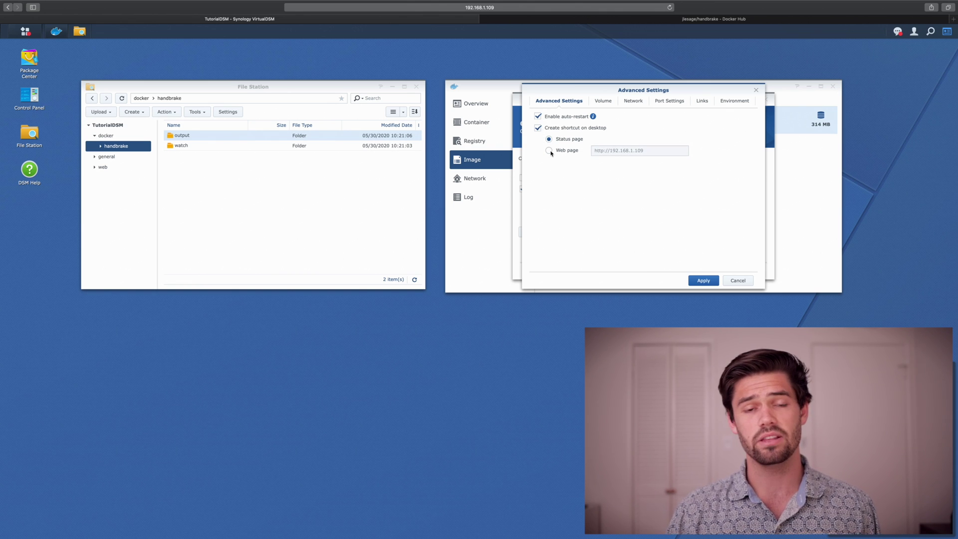
{"action": "left_click", "coordinate": [550, 151]}
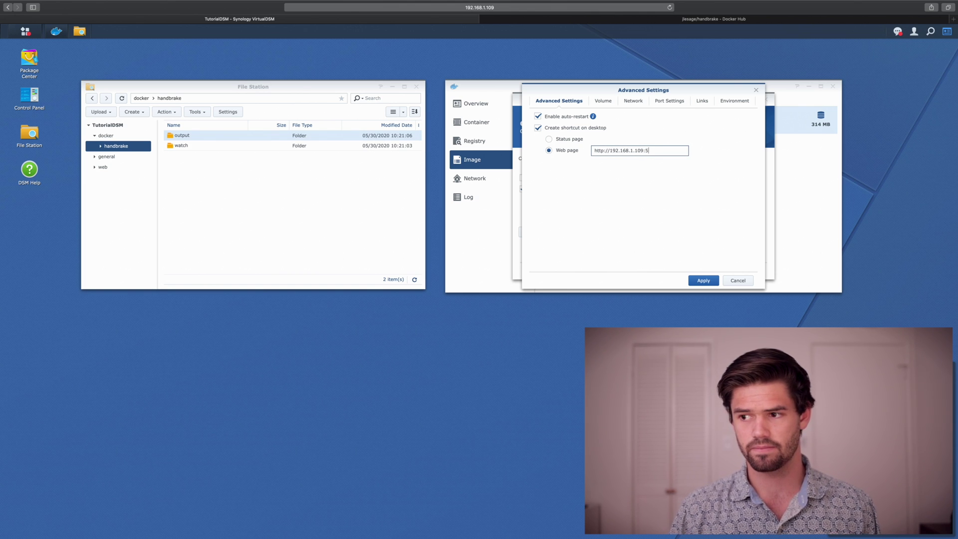
{"action": "type", "text": "800"}
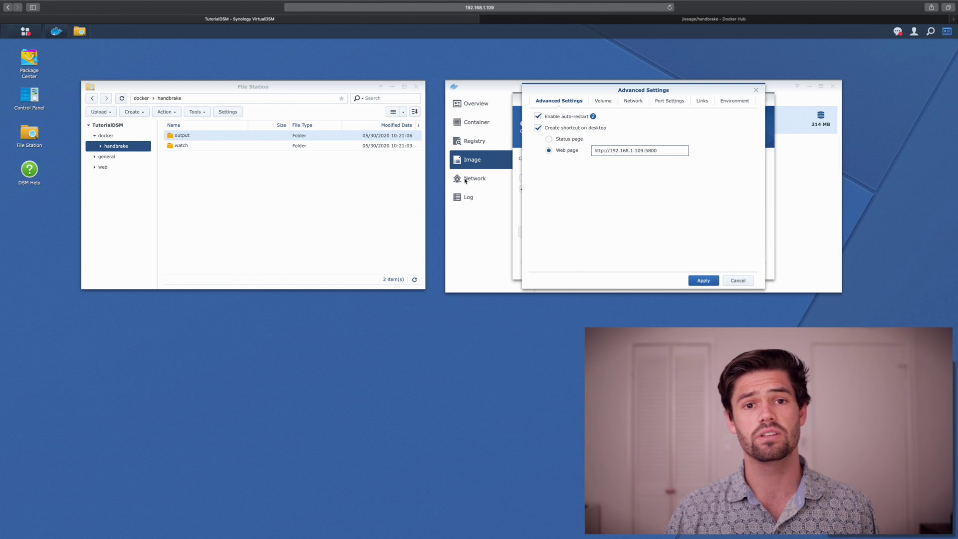
{"action": "left_click", "coordinate": [605, 103]}
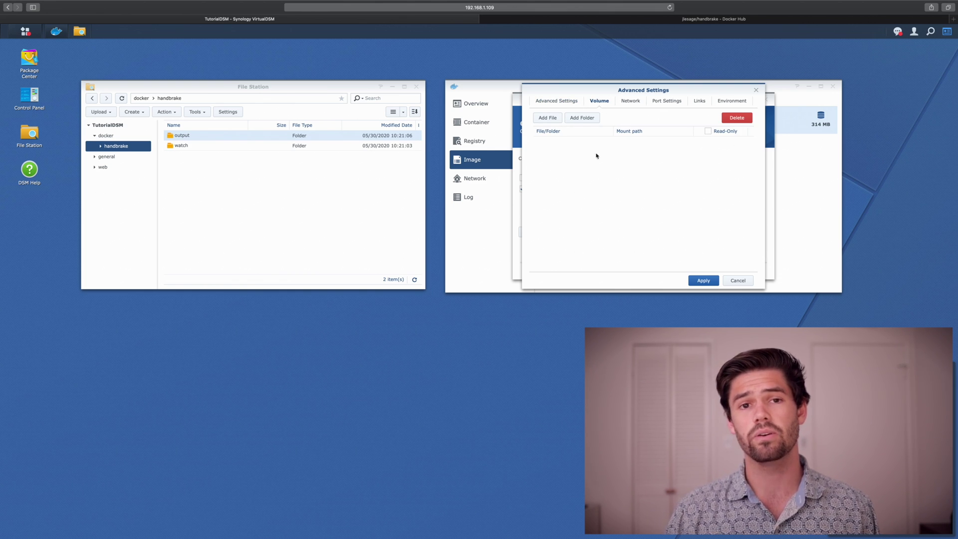
Add docker/handbrake/output as a volume mounted at /output.
{"action": "left_click", "coordinate": [587, 118]}
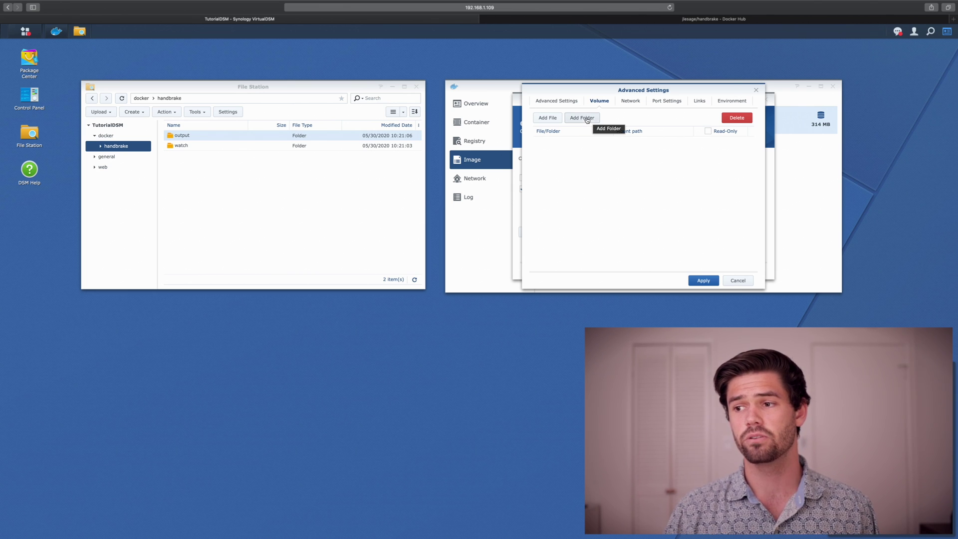
{"action": "left_click", "coordinate": [570, 136]}
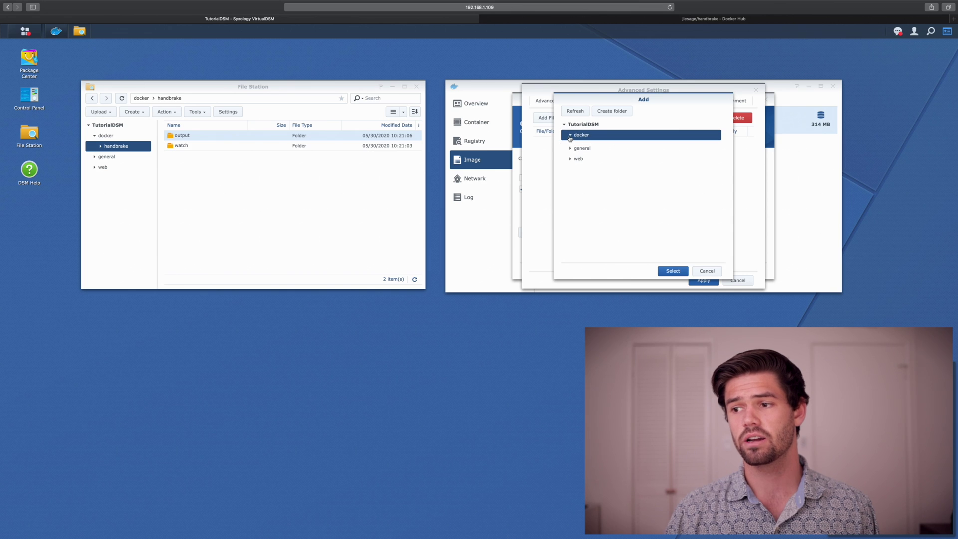
{"action": "left_click", "coordinate": [576, 146]}
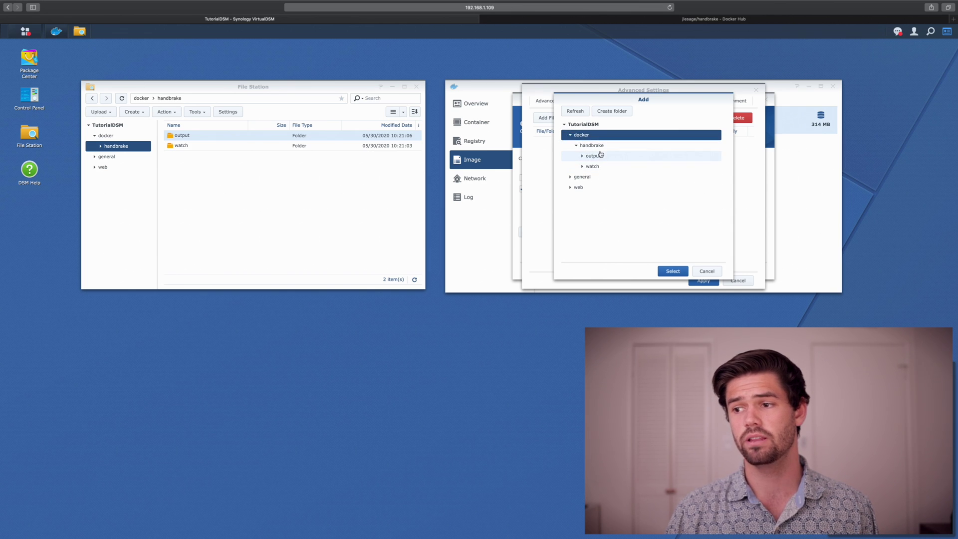
{"action": "left_click", "coordinate": [599, 156]}
{"action": "left_click", "coordinate": [675, 273]}
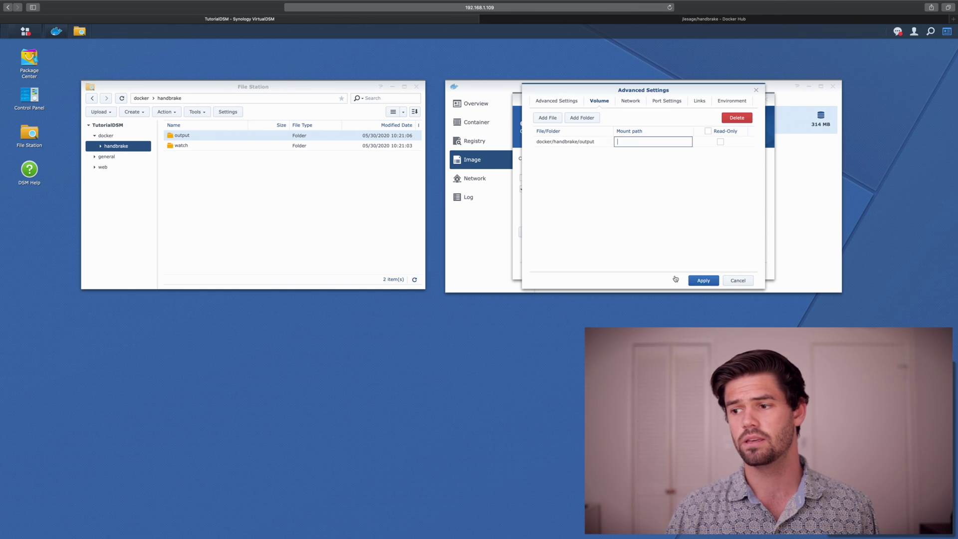
{"action": "left_click", "coordinate": [639, 143]}
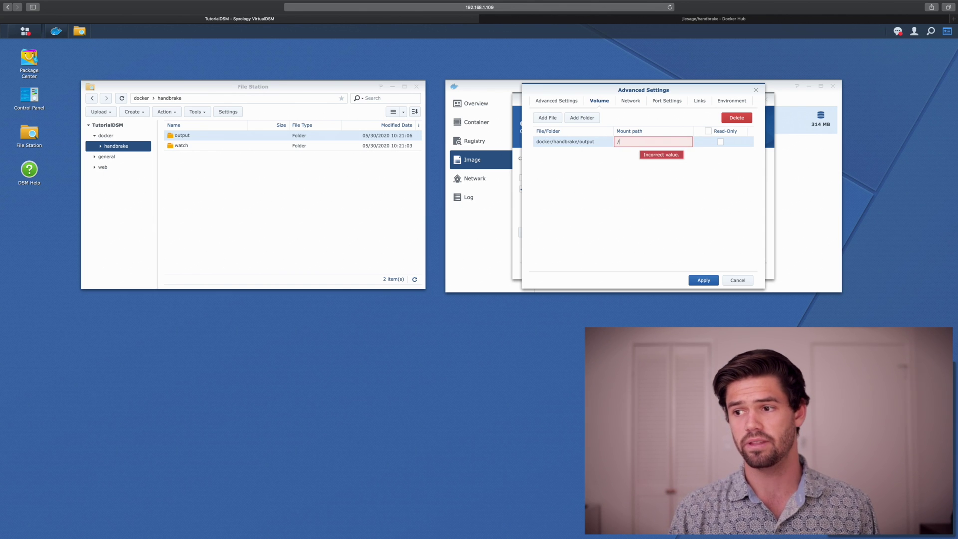
{"action": "type", "text": "/output"}
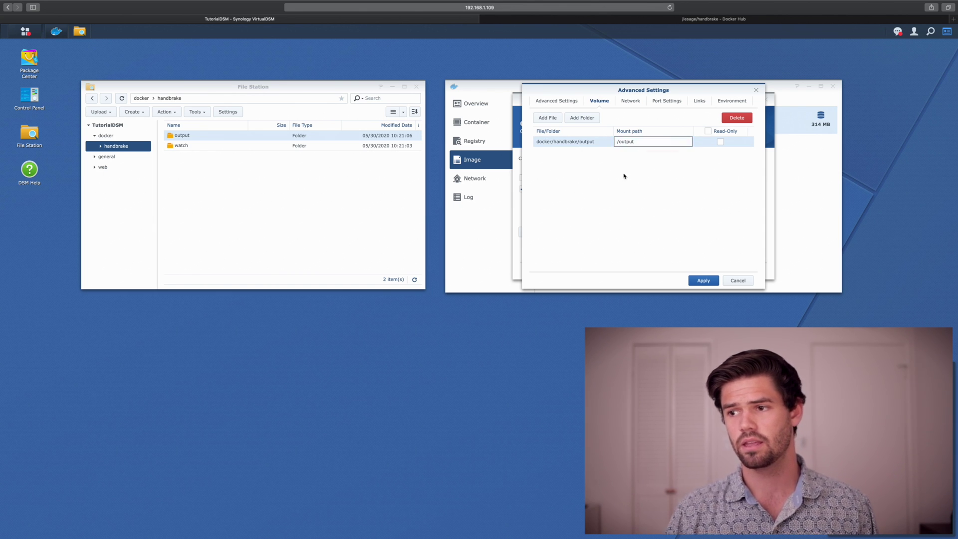
Add docker/handbrake/watch as a second volume mounted at /watch.
{"action": "left_click", "coordinate": [580, 117]}
{"action": "left_click", "coordinate": [570, 136]}
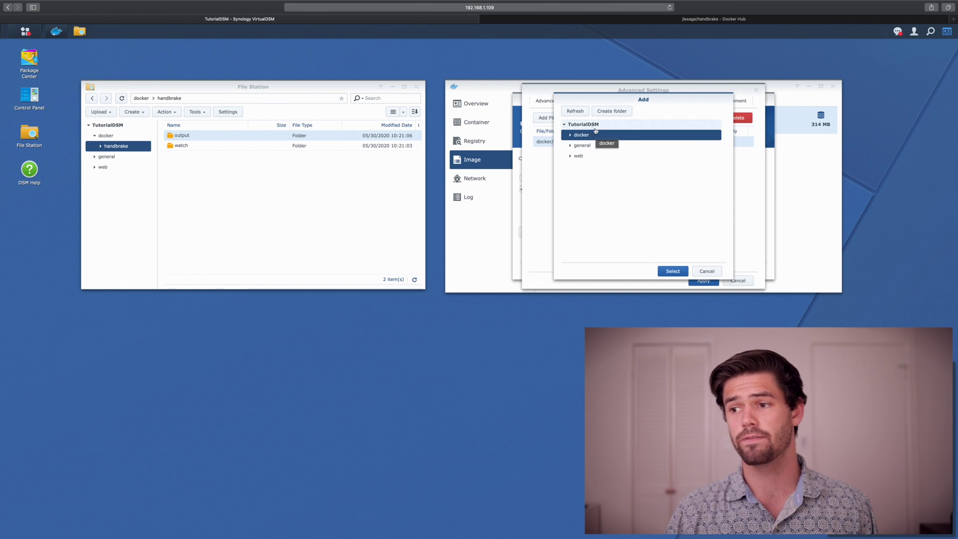
{"action": "left_click", "coordinate": [570, 136]}
{"action": "left_click", "coordinate": [570, 136]}
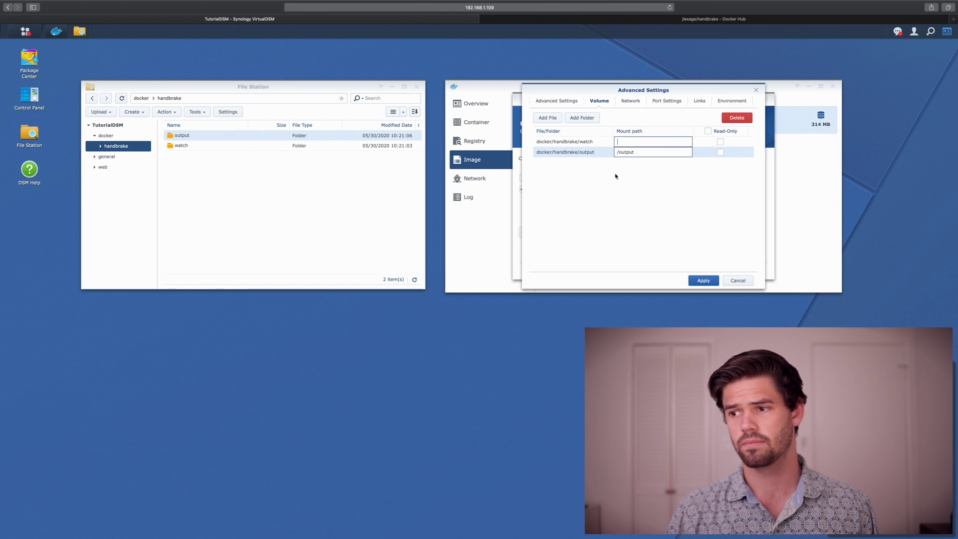
{"action": "type", "text": "/watch"}
{"action": "left_click", "coordinate": [591, 195]}
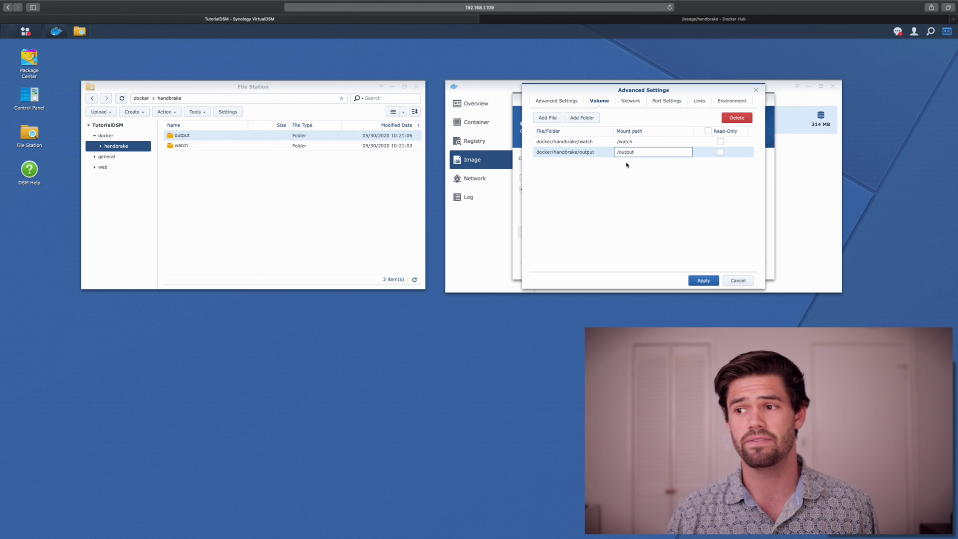
Map local ports 5800 and 5900 to matching container ports, then review Links and Environment.
{"action": "left_click", "coordinate": [631, 101]}
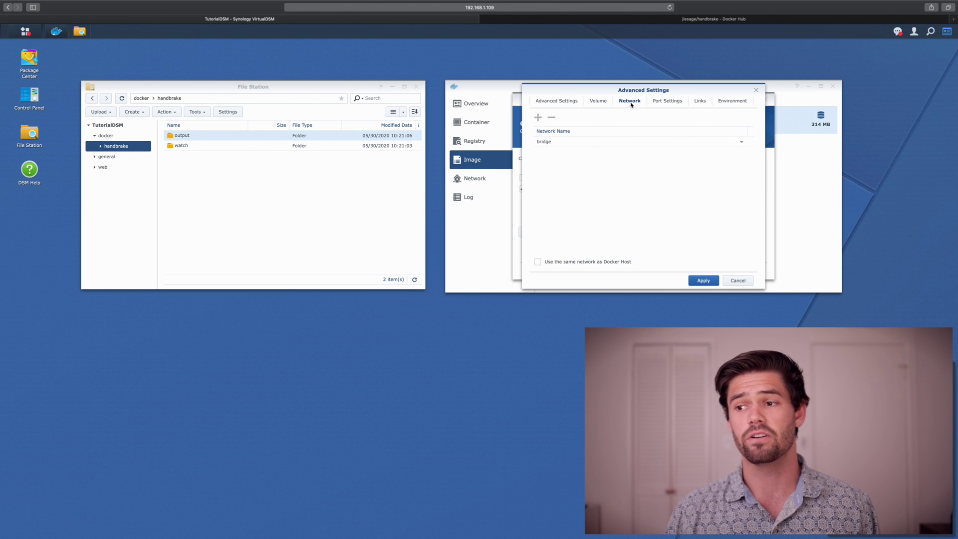
{"action": "left_click", "coordinate": [668, 101]}
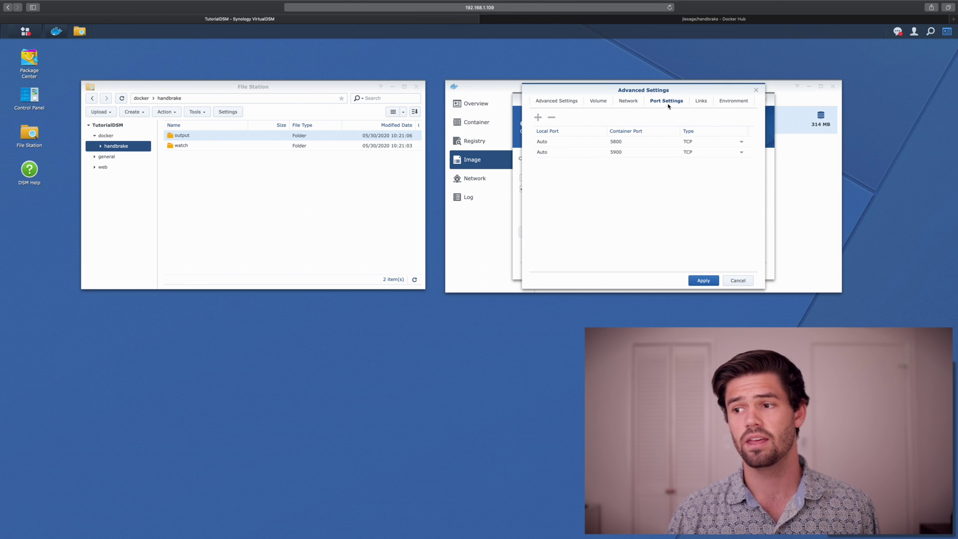
{"action": "left_click", "coordinate": [579, 142]}
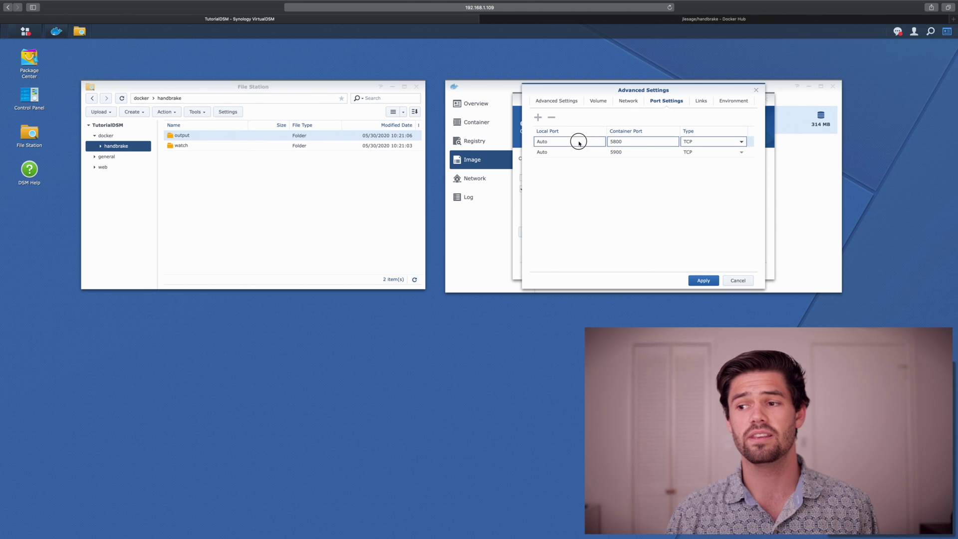
{"action": "type", "text": "5800"}
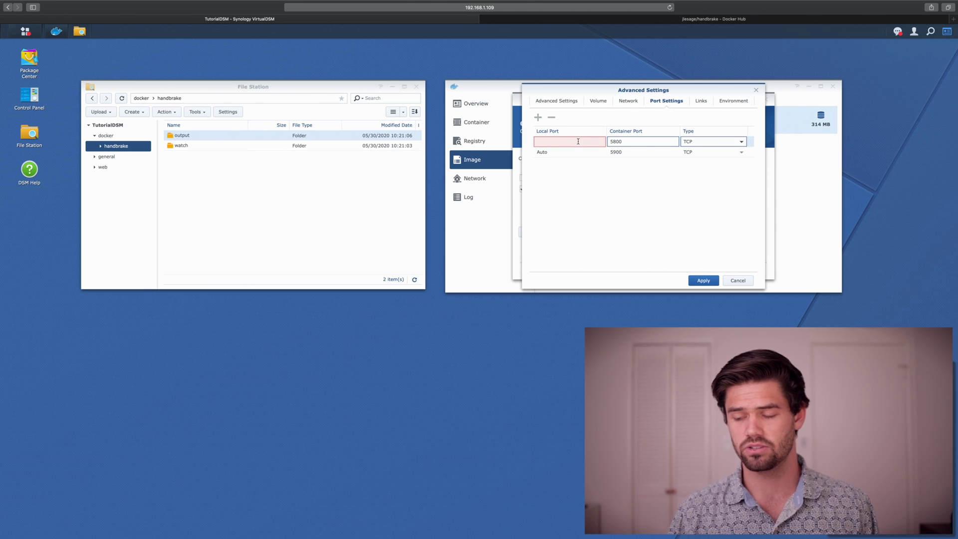
{"action": "left_click", "coordinate": [567, 153]}
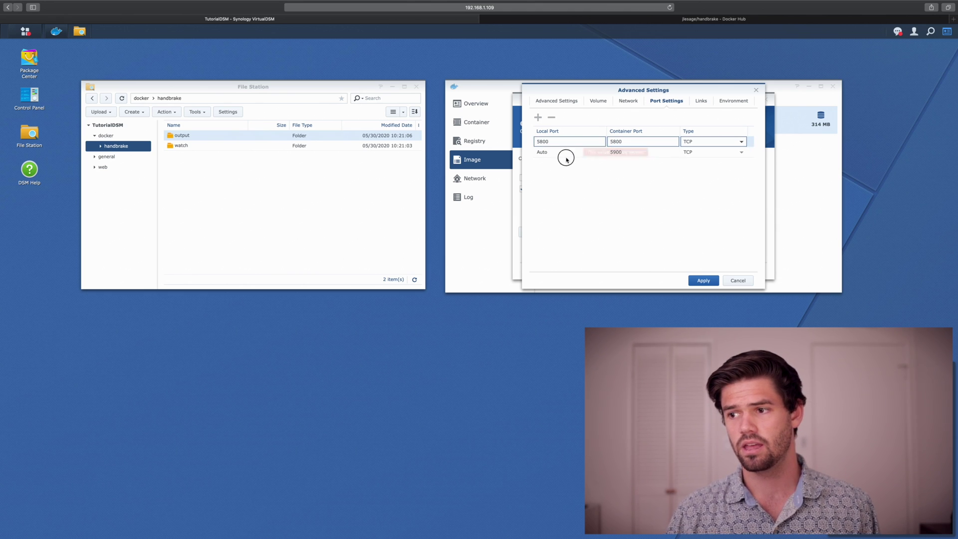
{"action": "type", "text": "5900"}
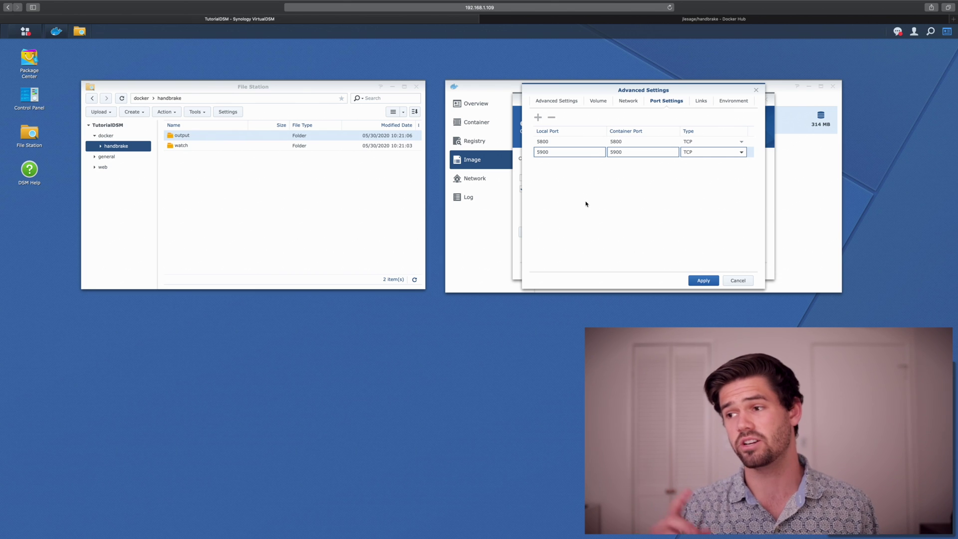
{"action": "left_click", "coordinate": [706, 103]}
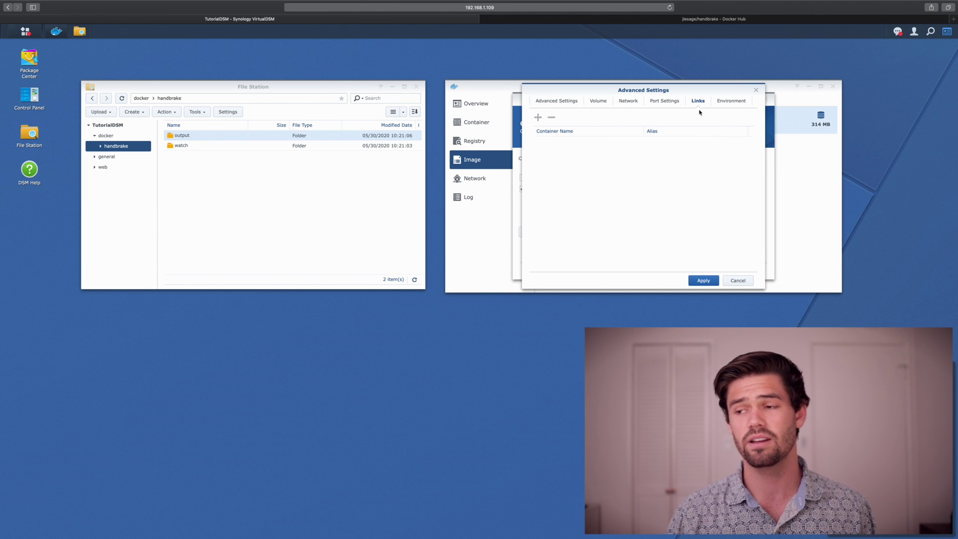
{"action": "left_click", "coordinate": [727, 105]}
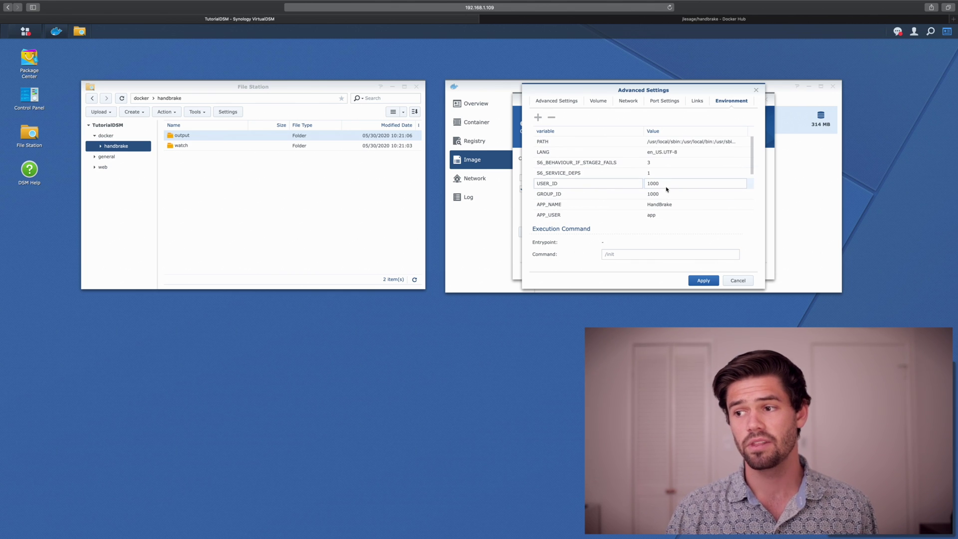
{"action": "scroll", "coordinate": [665, 189], "scroll_direction": "down", "scroll_amount": 4}
{"action": "scroll", "coordinate": [607, 175], "scroll_direction": "up", "scroll_amount": 4}
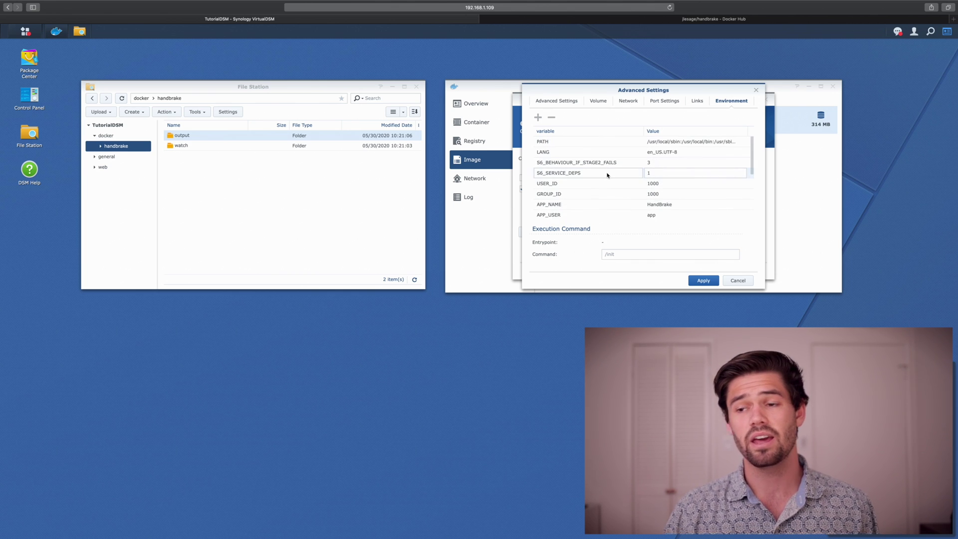
{"action": "scroll", "coordinate": [609, 177], "scroll_direction": "down", "scroll_amount": 2}
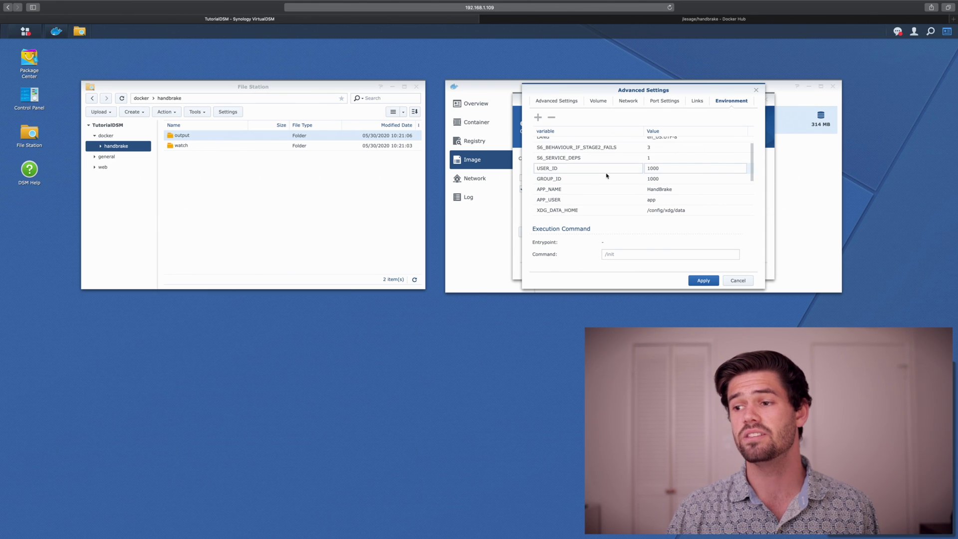
{"action": "scroll", "coordinate": [618, 191], "scroll_direction": "down", "scroll_amount": 5}
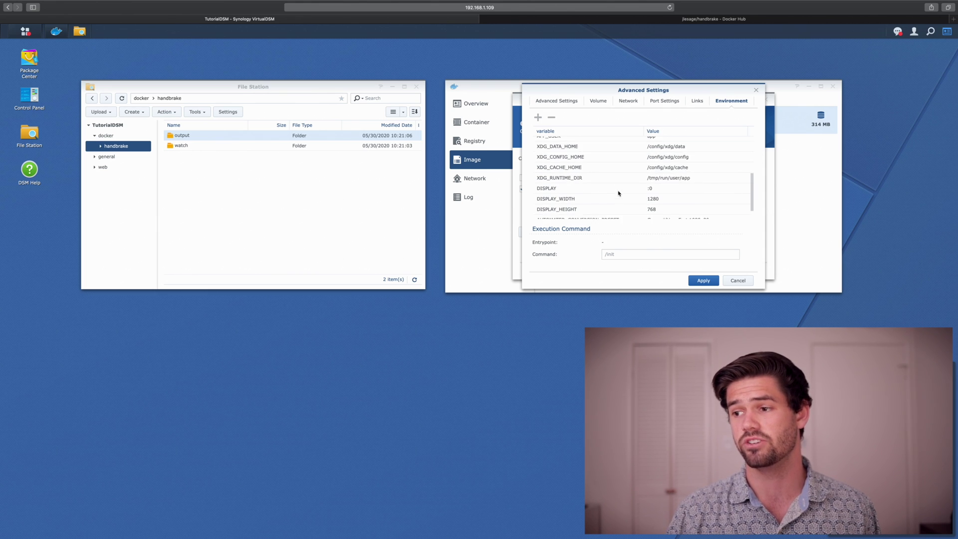
{"action": "scroll", "coordinate": [619, 193], "scroll_direction": "down", "scroll_amount": 1}
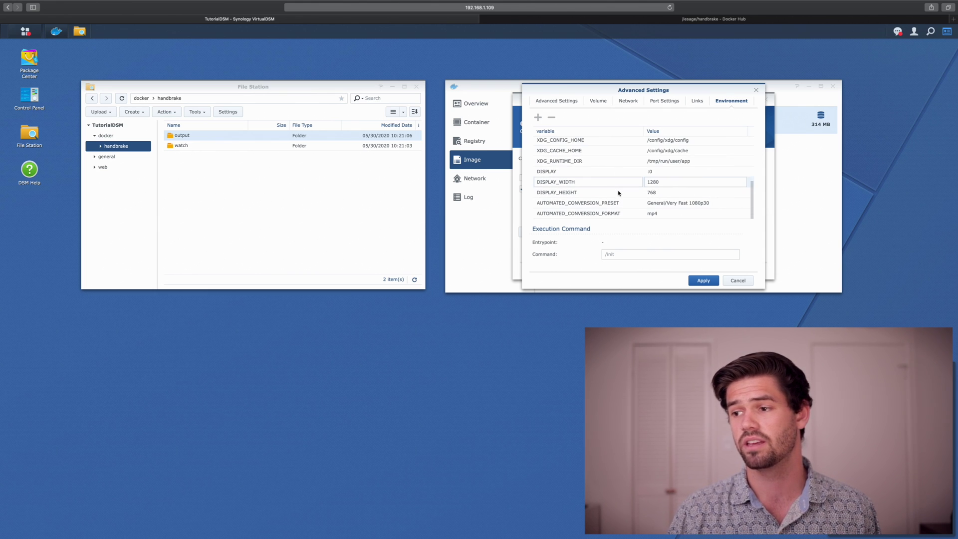
Apply the advanced settings, review the summary, and create the handbrake container running.
{"action": "left_click", "coordinate": [704, 281]}
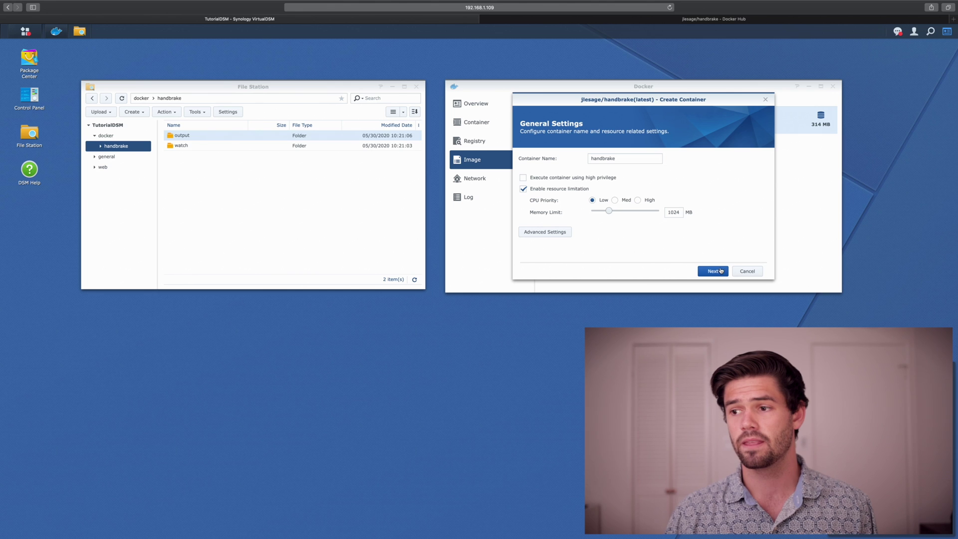
{"action": "left_click", "coordinate": [713, 273]}
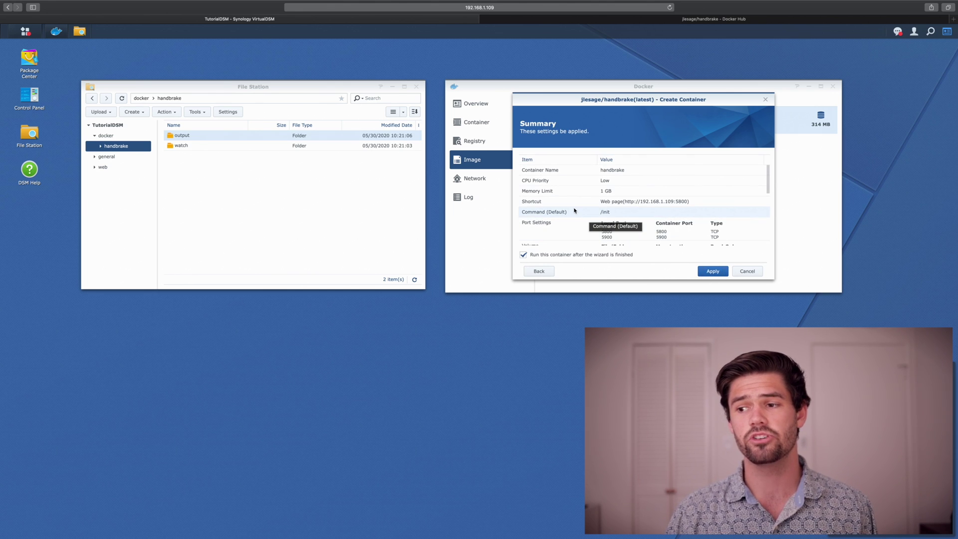
{"action": "scroll", "coordinate": [576, 215], "scroll_direction": "down", "scroll_amount": 3}
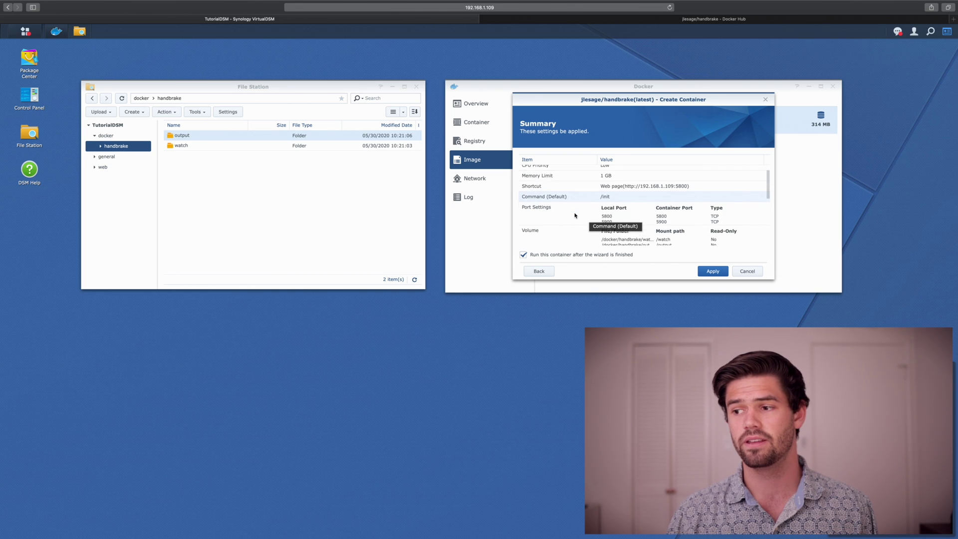
{"action": "scroll", "coordinate": [576, 217], "scroll_direction": "down", "scroll_amount": 8}
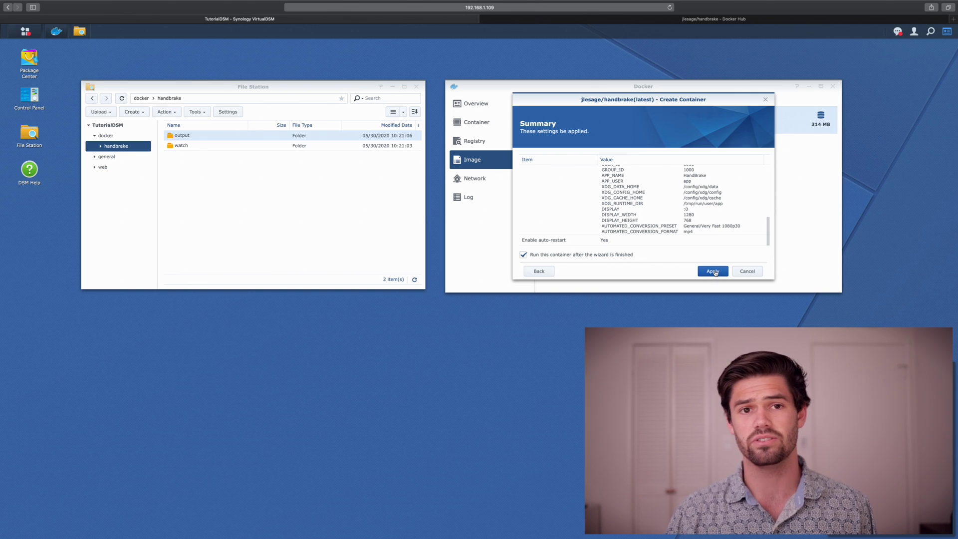
{"action": "left_click", "coordinate": [715, 271]}
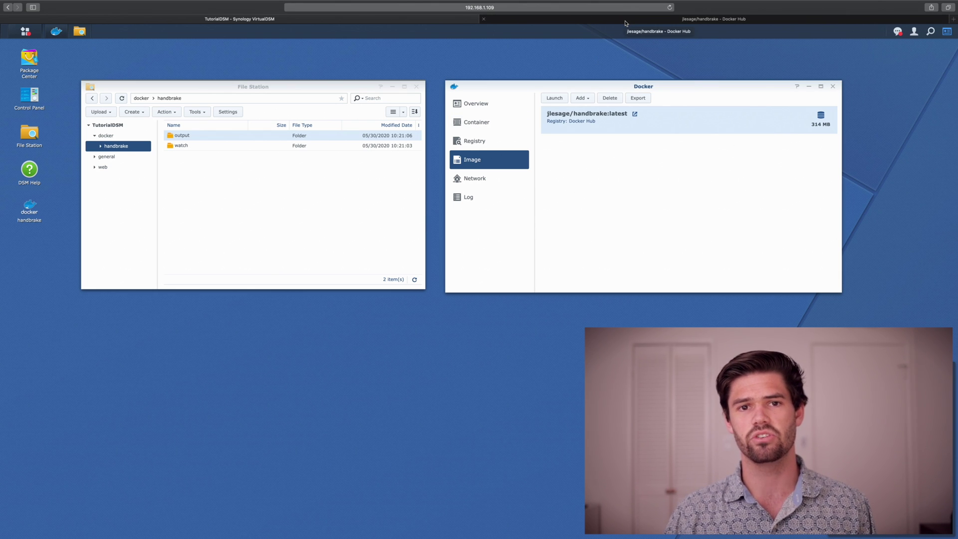
Open the jlesage/docker-handbrake README on GitHub from the Docker Hub page.
{"action": "left_click", "coordinate": [625, 23]}
{"action": "scroll", "coordinate": [532, 213], "scroll_direction": "down", "scroll_amount": 5}
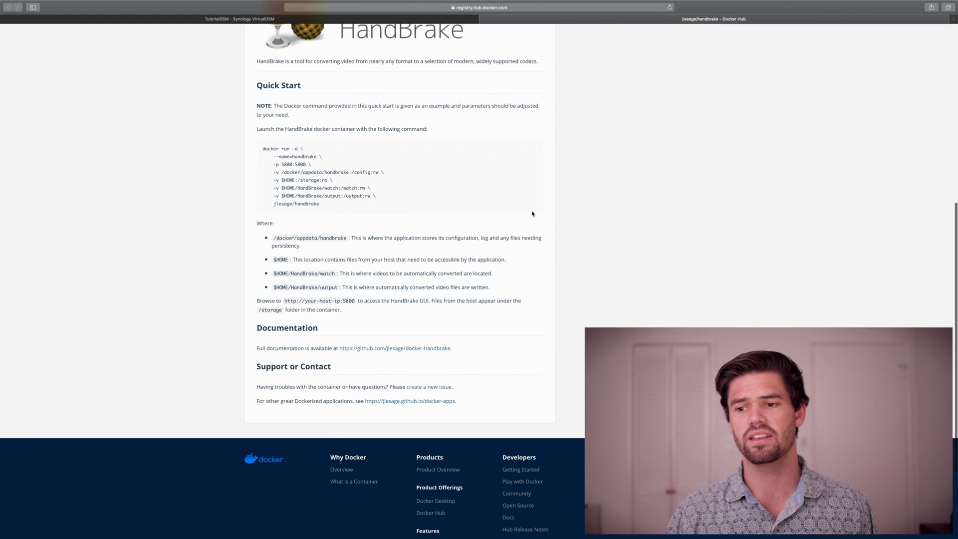
{"action": "left_click", "coordinate": [373, 349]}
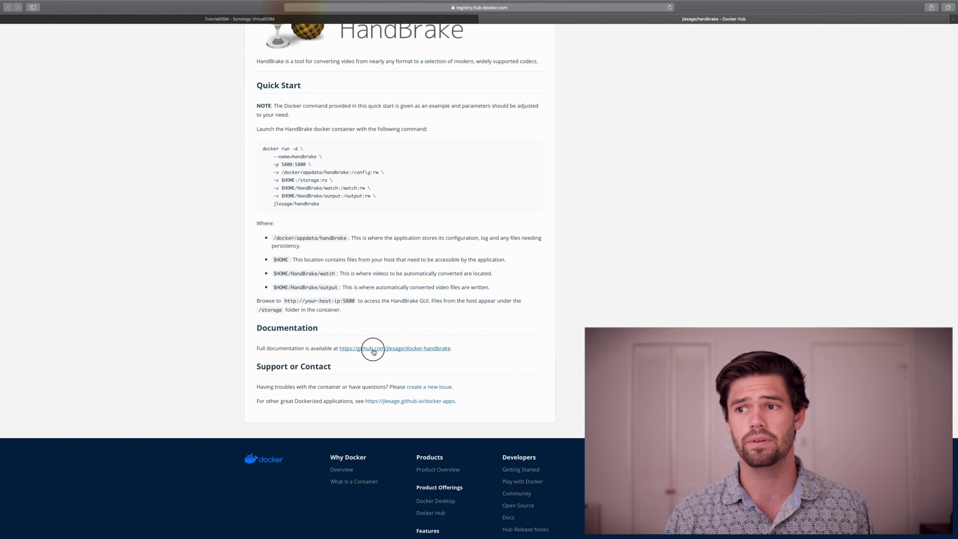
Scroll the README down to the automated video conversion Environment Variables table.
{"action": "scroll", "coordinate": [245, 269], "scroll_direction": "down", "scroll_amount": 5}
{"action": "scroll", "coordinate": [244, 269], "scroll_direction": "down", "scroll_amount": 10}
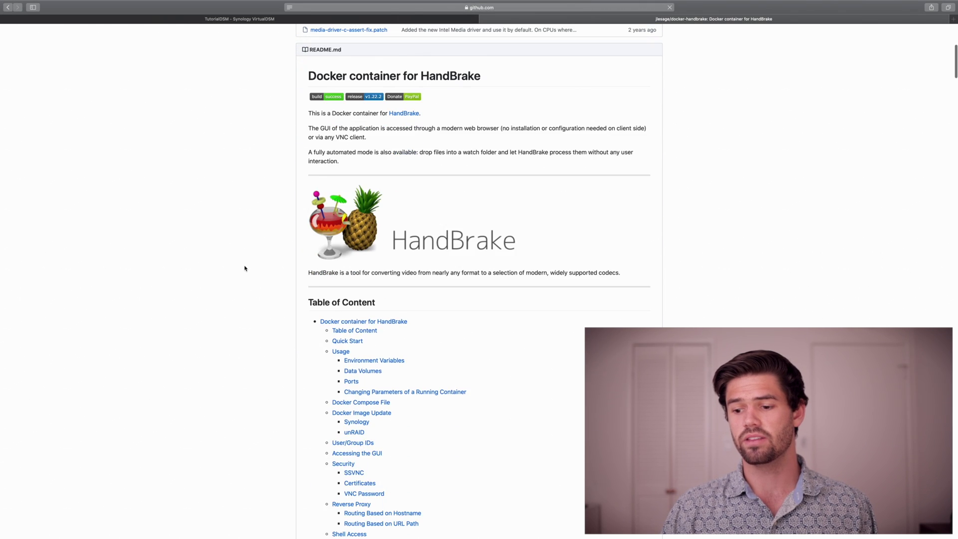
{"action": "scroll", "coordinate": [245, 269], "scroll_direction": "down", "scroll_amount": 5}
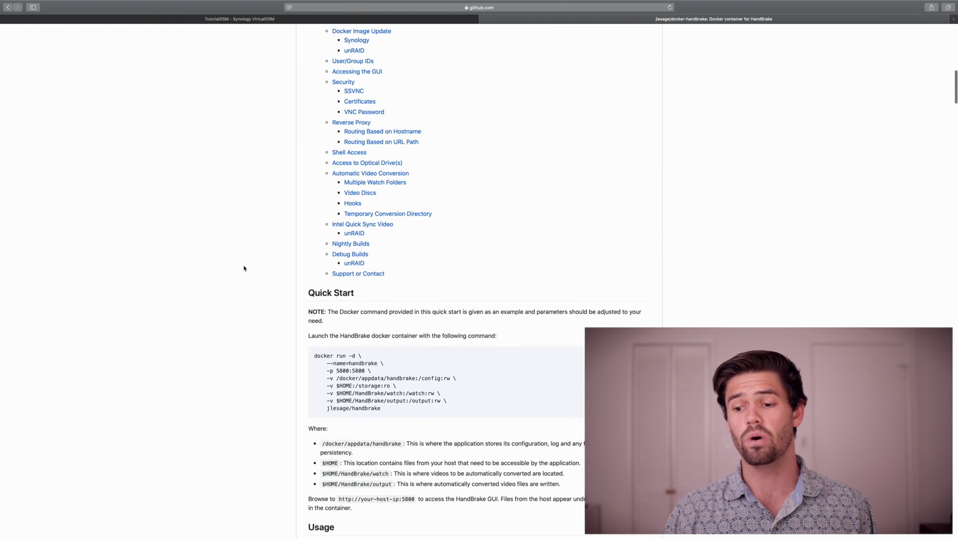
{"action": "scroll", "coordinate": [242, 258], "scroll_direction": "down", "scroll_amount": 3}
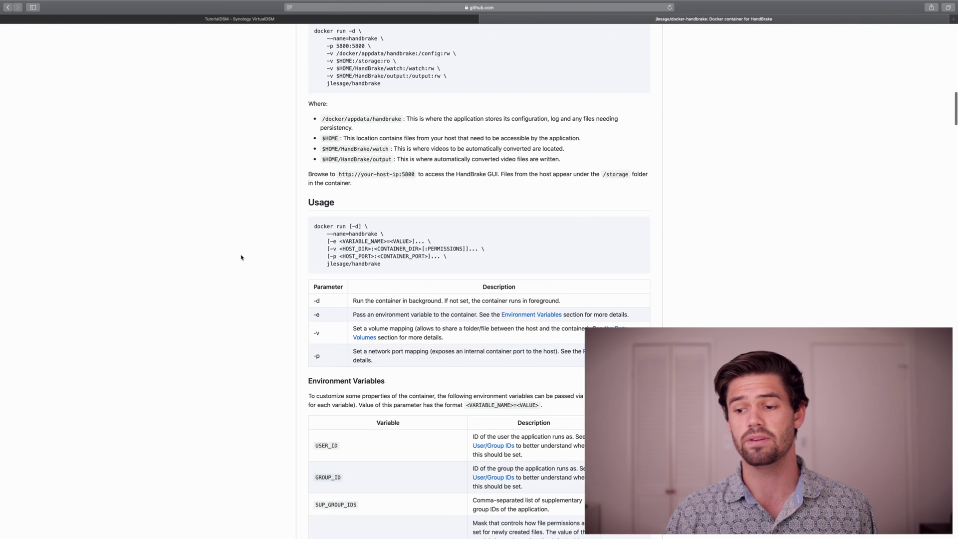
{"action": "scroll", "coordinate": [242, 258], "scroll_direction": "down", "scroll_amount": 5}
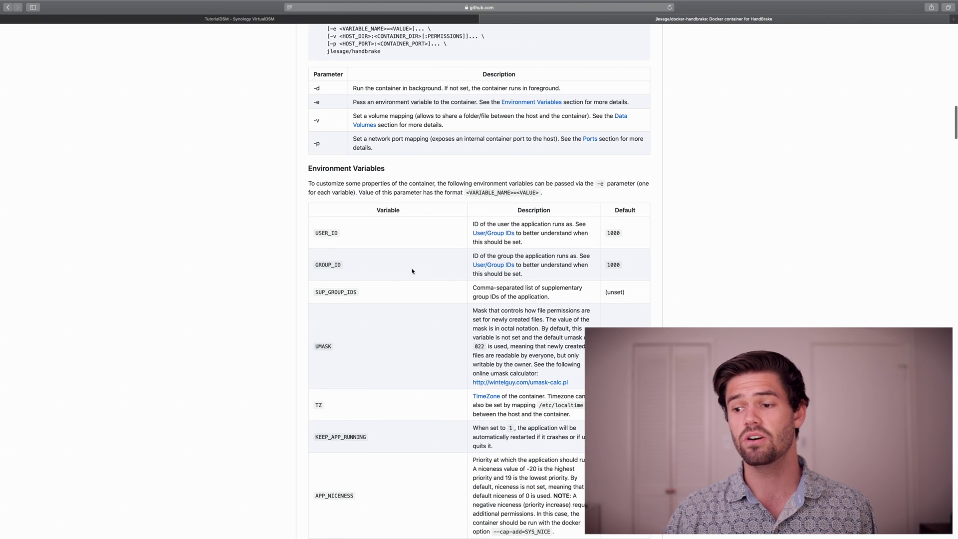
{"action": "scroll", "coordinate": [433, 370], "scroll_direction": "down", "scroll_amount": 5}
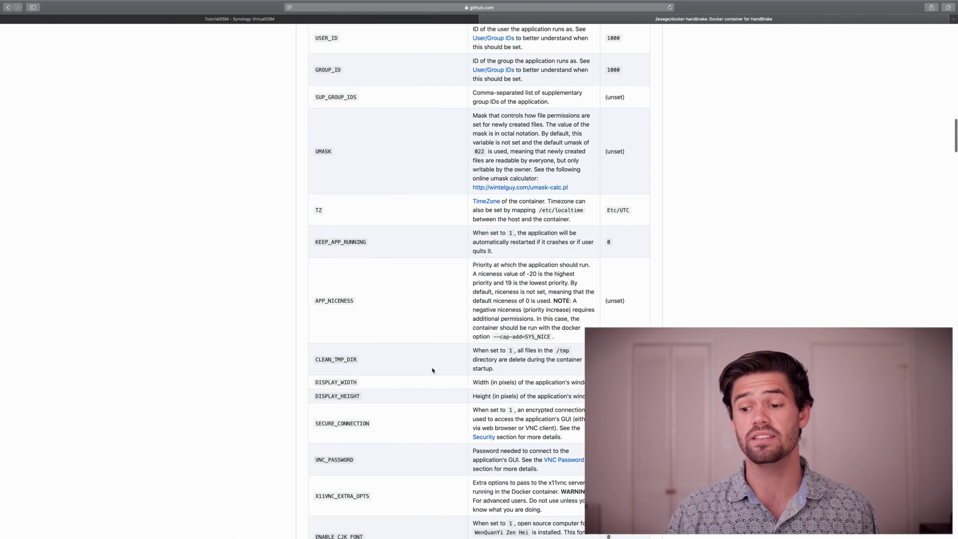
{"action": "scroll", "coordinate": [414, 361], "scroll_direction": "down", "scroll_amount": 5}
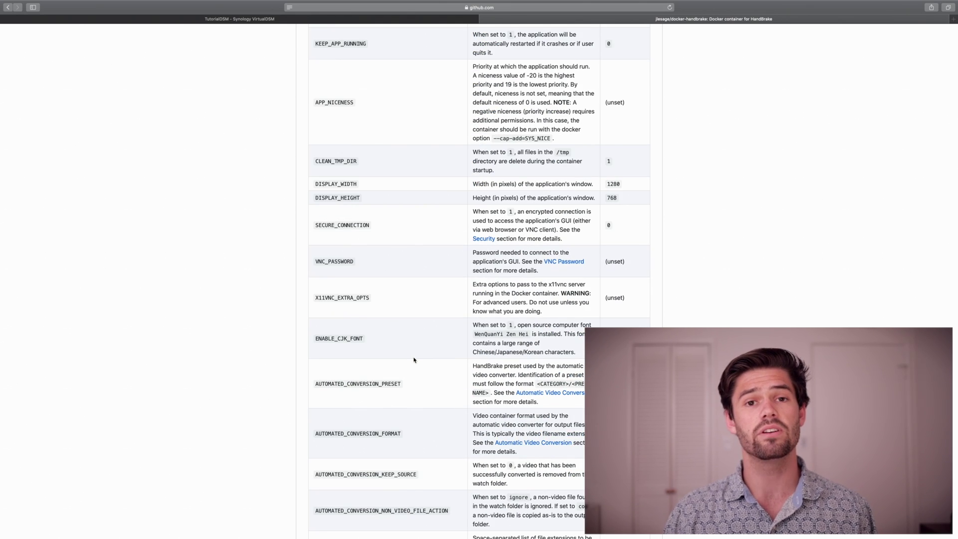
{"action": "scroll", "coordinate": [412, 360], "scroll_direction": "down", "scroll_amount": 2}
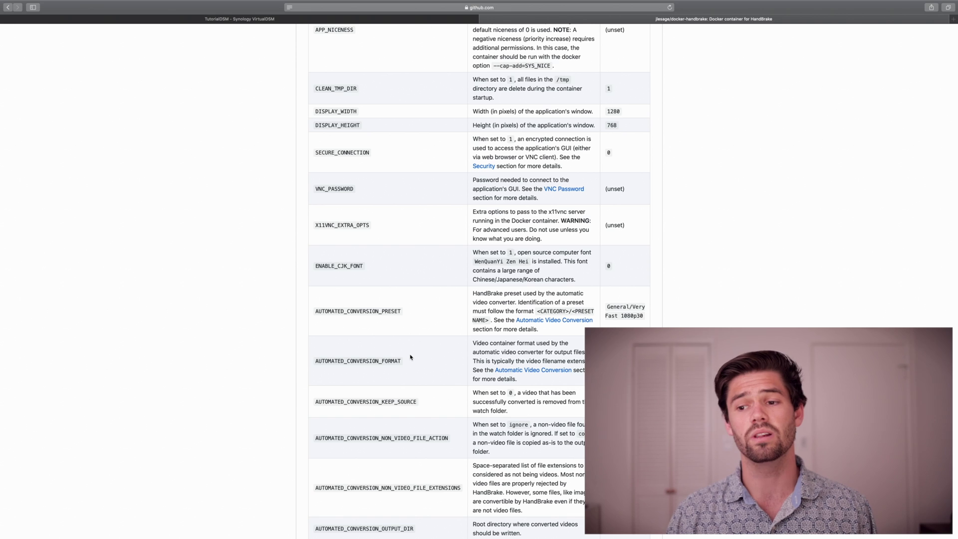
{"action": "scroll", "coordinate": [411, 357], "scroll_direction": "down", "scroll_amount": 5}
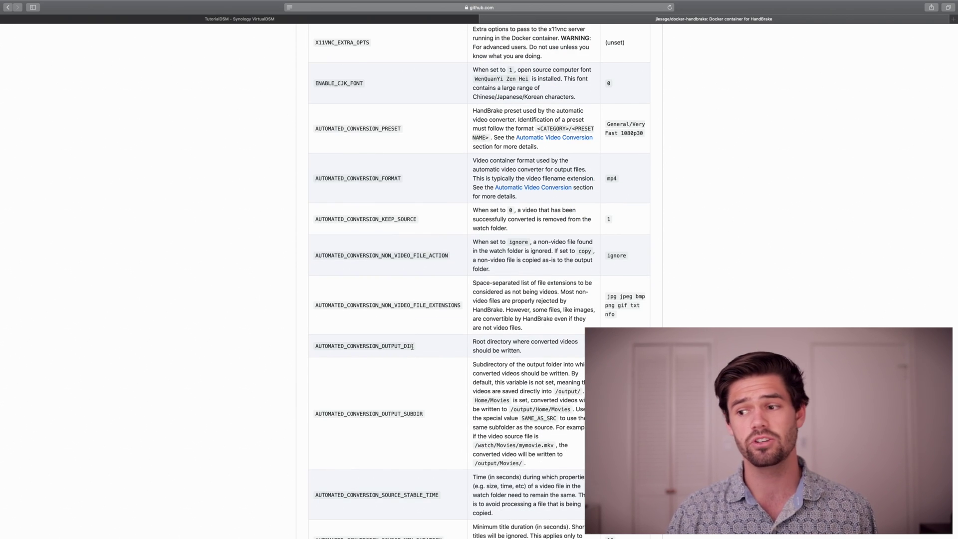
{"action": "scroll", "coordinate": [419, 390], "scroll_direction": "down", "scroll_amount": 4}
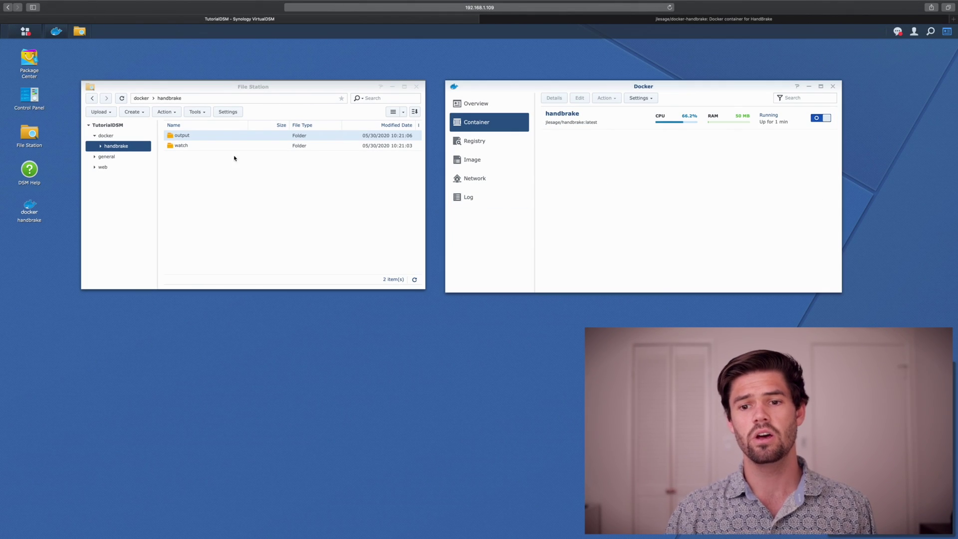
Launch the HandBrake web GUI from its desktop shortcut and check the General Fast 1080p30 preset.
{"action": "left_click", "coordinate": [35, 209]}
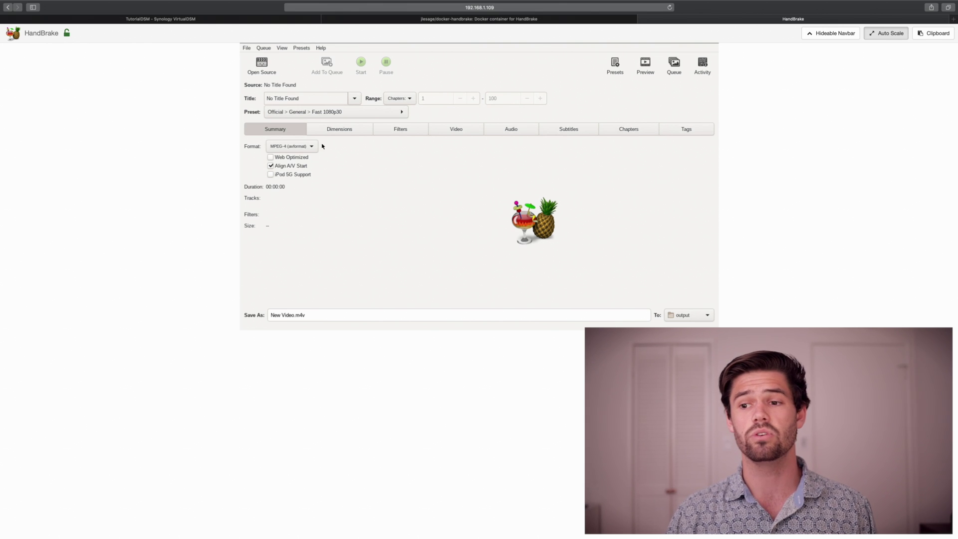
{"action": "left_click", "coordinate": [362, 115]}
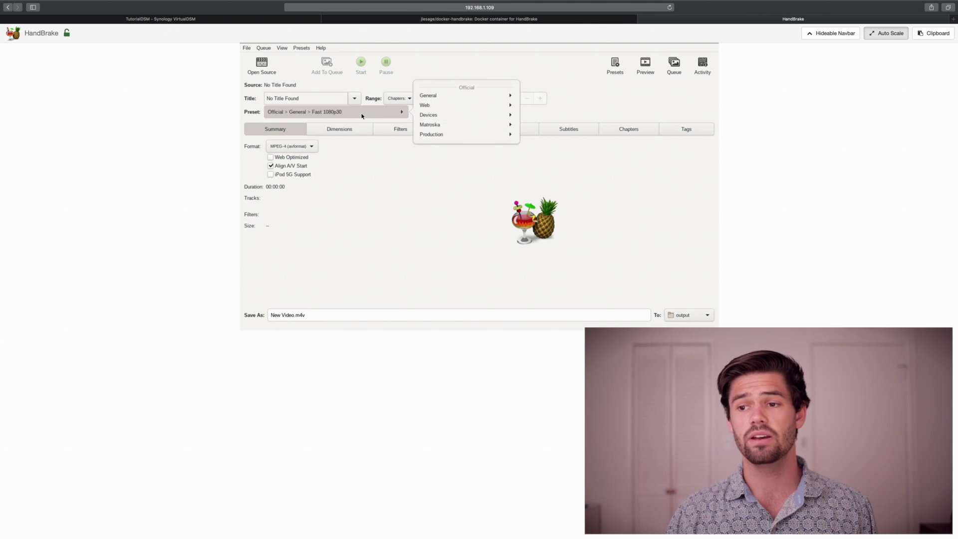
{"action": "left_click", "coordinate": [368, 169]}
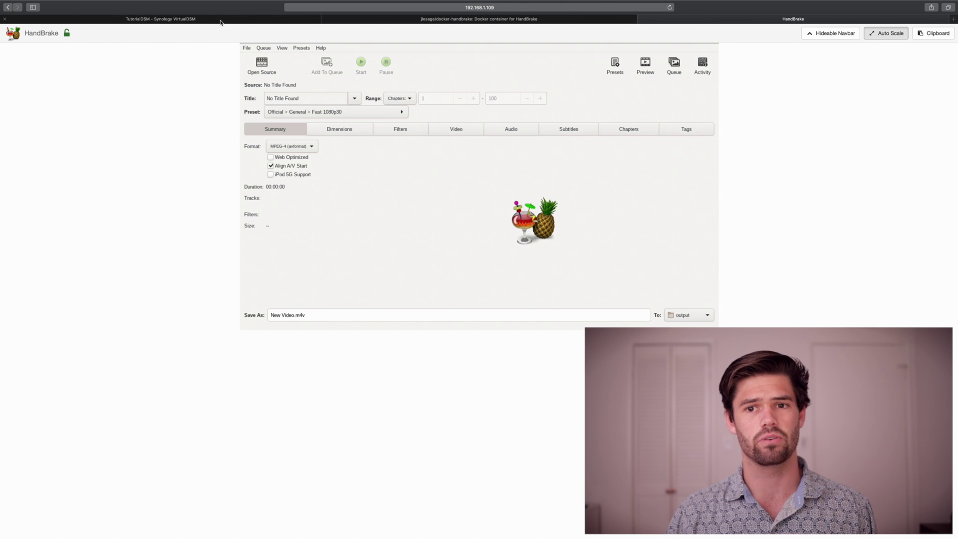
Copy WGY_2727.MOV from the general share into docker/handbrake/watch using a second File Station window.
{"action": "left_click", "coordinate": [220, 20]}
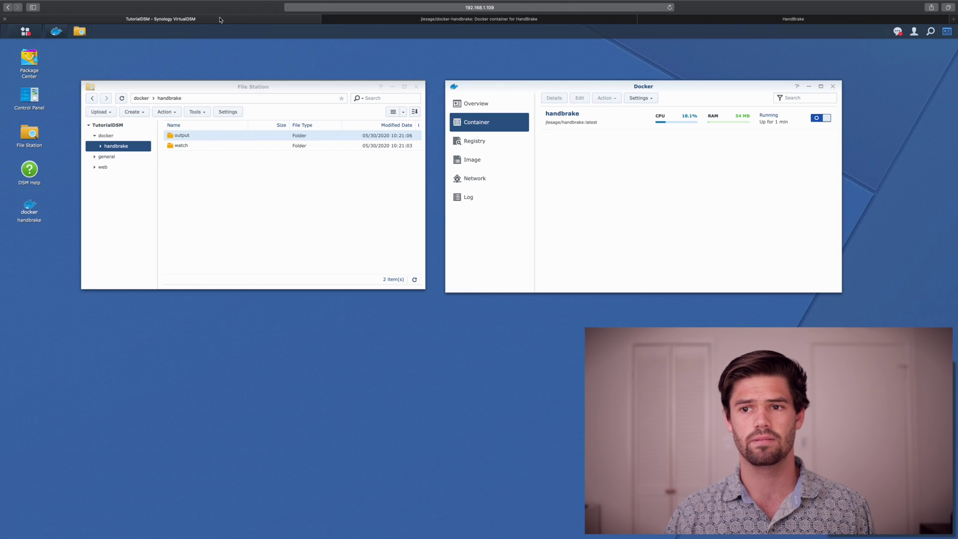
{"action": "left_click", "coordinate": [189, 147]}
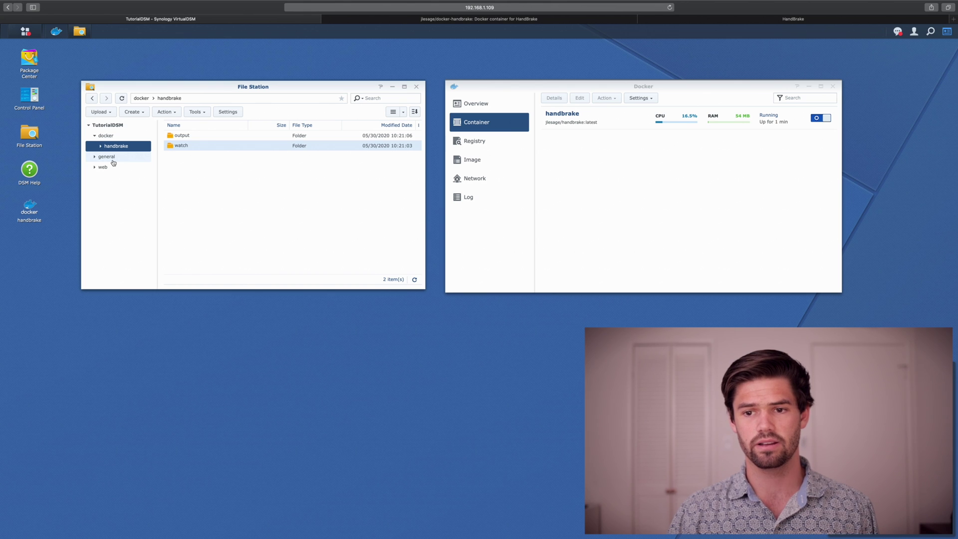
{"action": "double_click", "coordinate": [30, 133]}
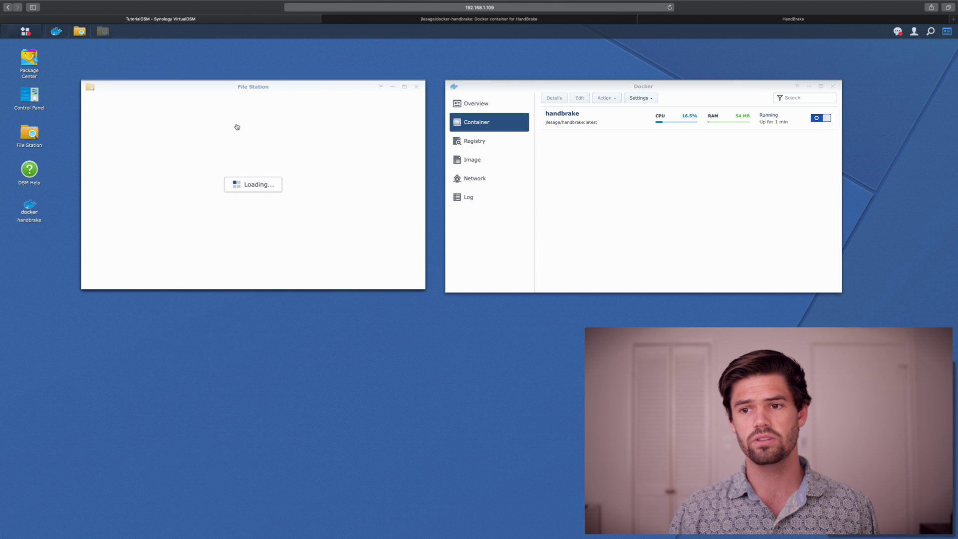
{"action": "left_click_drag", "start_coordinate": [227, 88], "coordinate": [227, 289]}
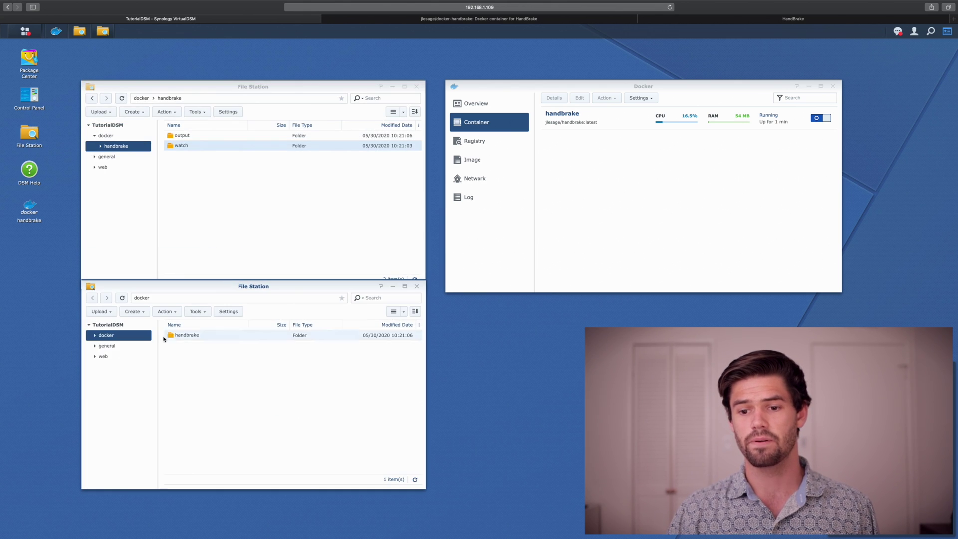
{"action": "left_click", "coordinate": [114, 346]}
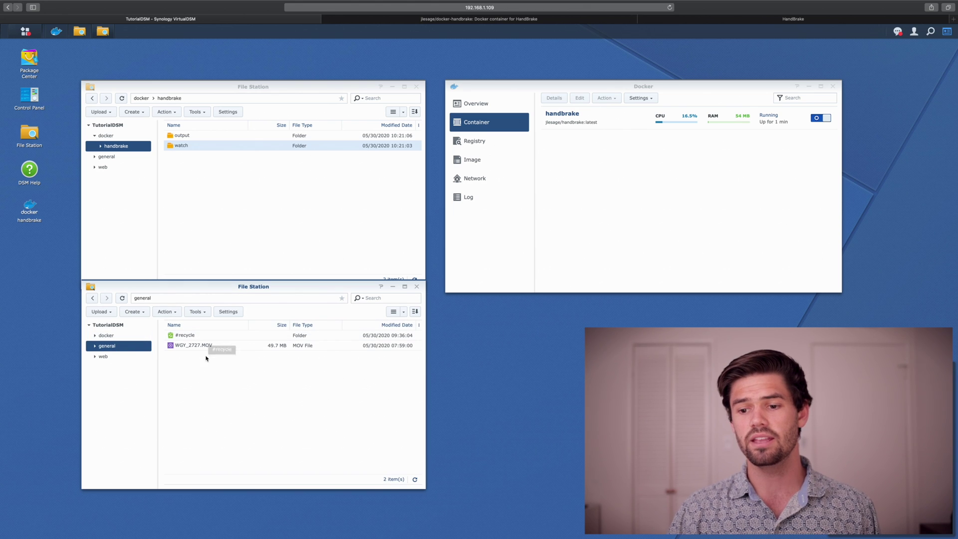
{"action": "left_click", "coordinate": [204, 350]}
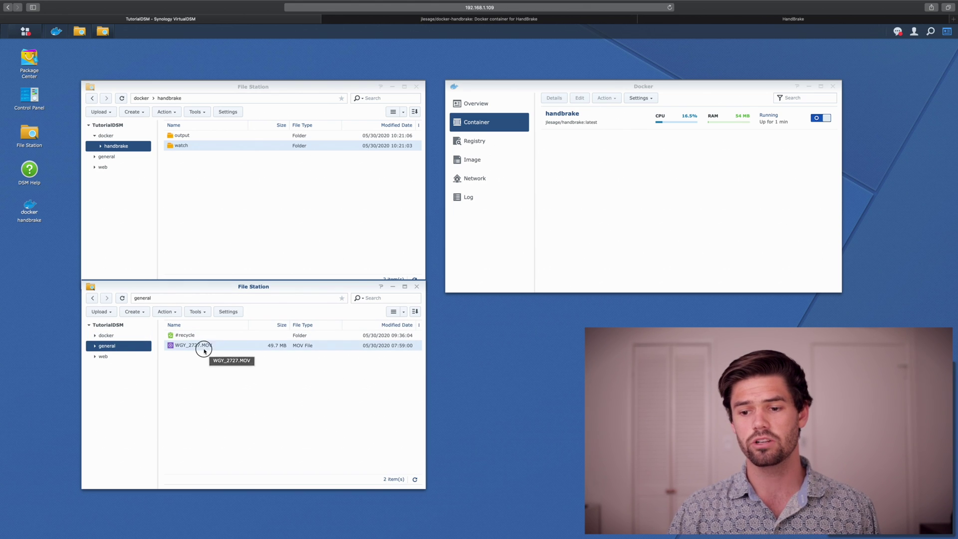
{"action": "double_click", "coordinate": [206, 148]}
{"action": "left_click_drag", "start_coordinate": [195, 345], "coordinate": [221, 173]}
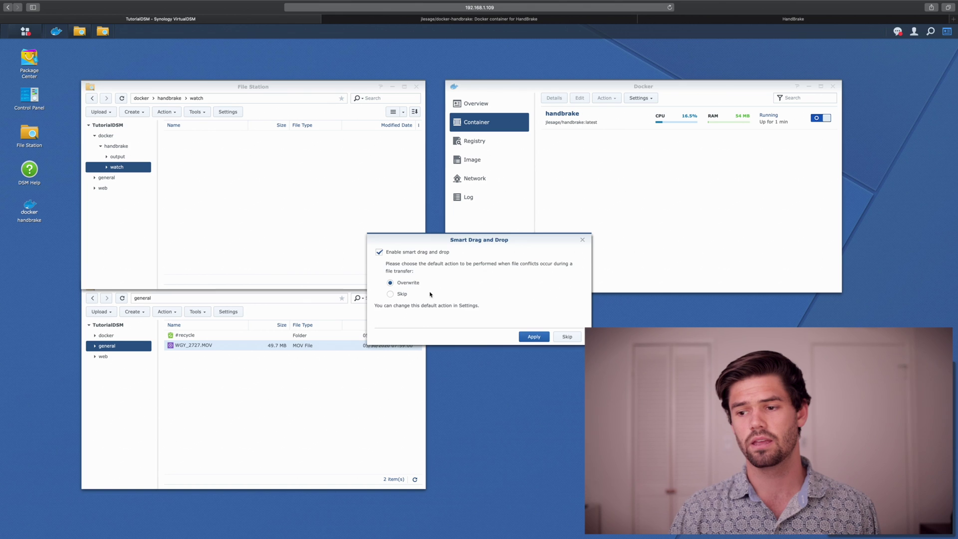
{"action": "left_click", "coordinate": [534, 339]}
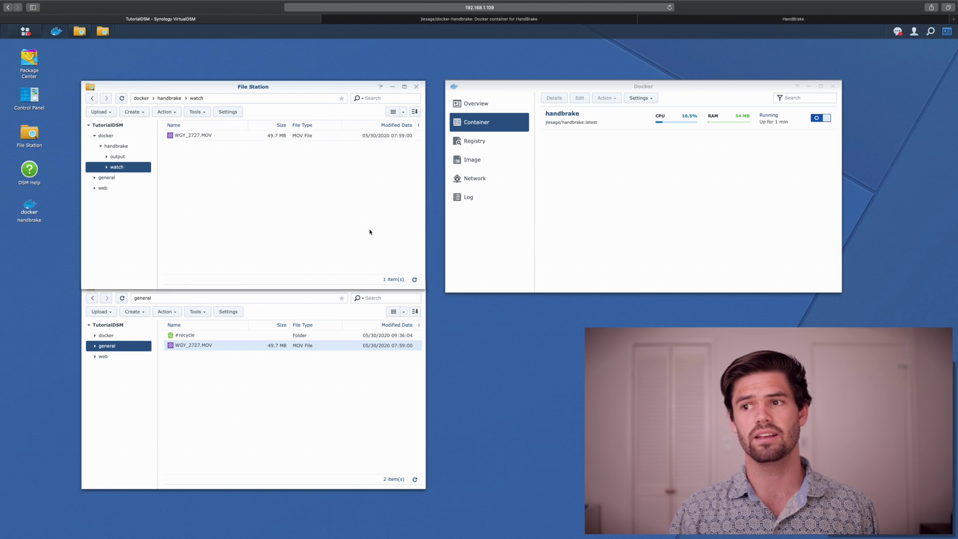
Watch HandBrake finish converting WGY_2727.MOV to 100%, then return to DSM.
{"action": "left_click", "coordinate": [767, 19]}
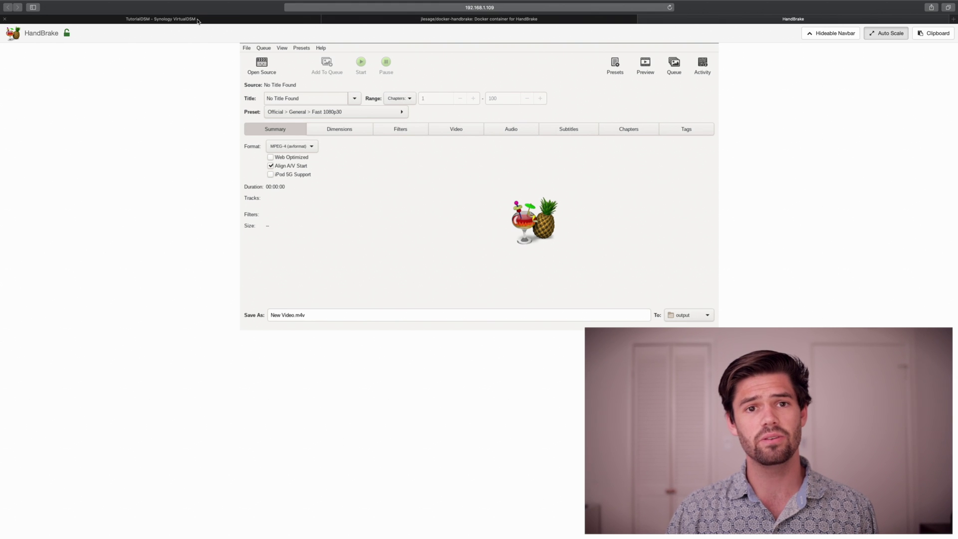
{"action": "left_click", "coordinate": [198, 21]}
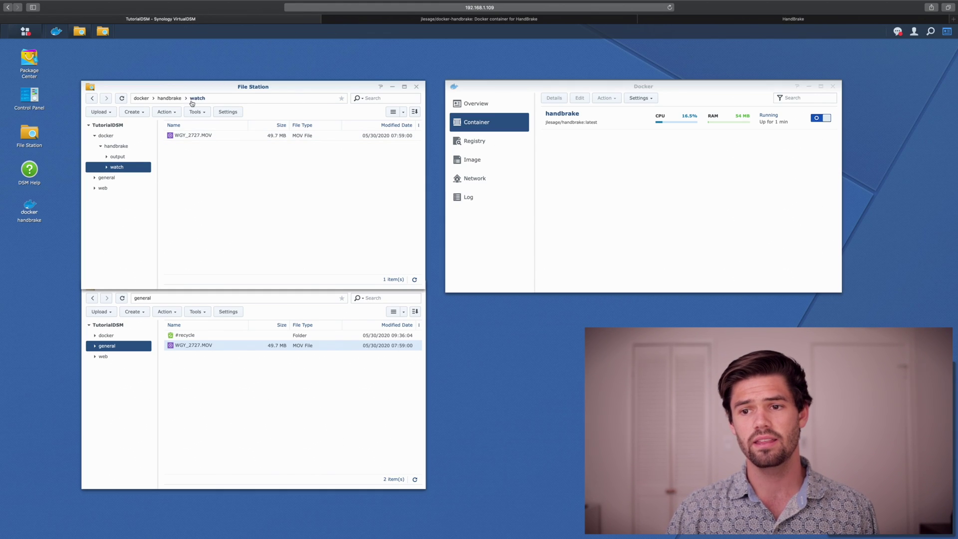
Open docker/handbrake/output to find the converted WGY_2727.mp4 (305.6 KB).
{"action": "left_click", "coordinate": [170, 98]}
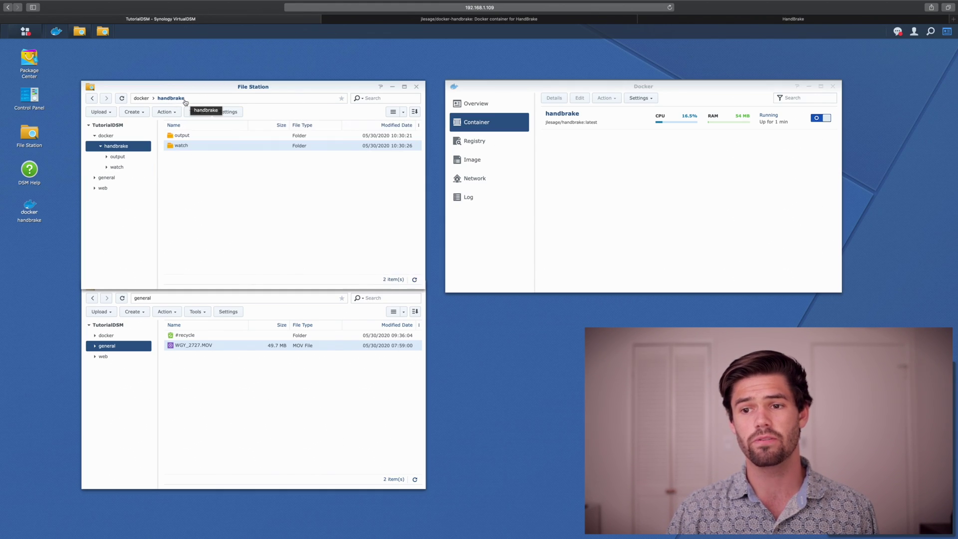
{"action": "double_click", "coordinate": [207, 136]}
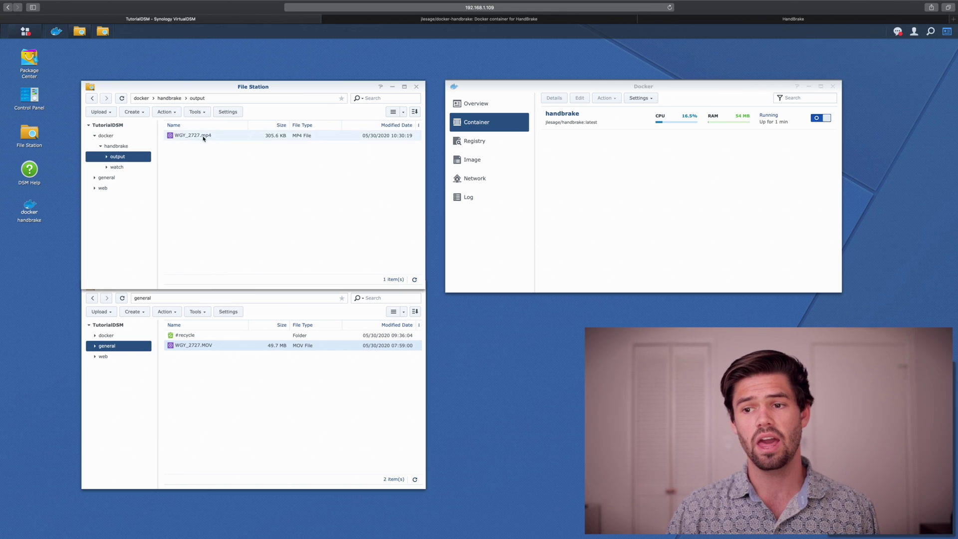